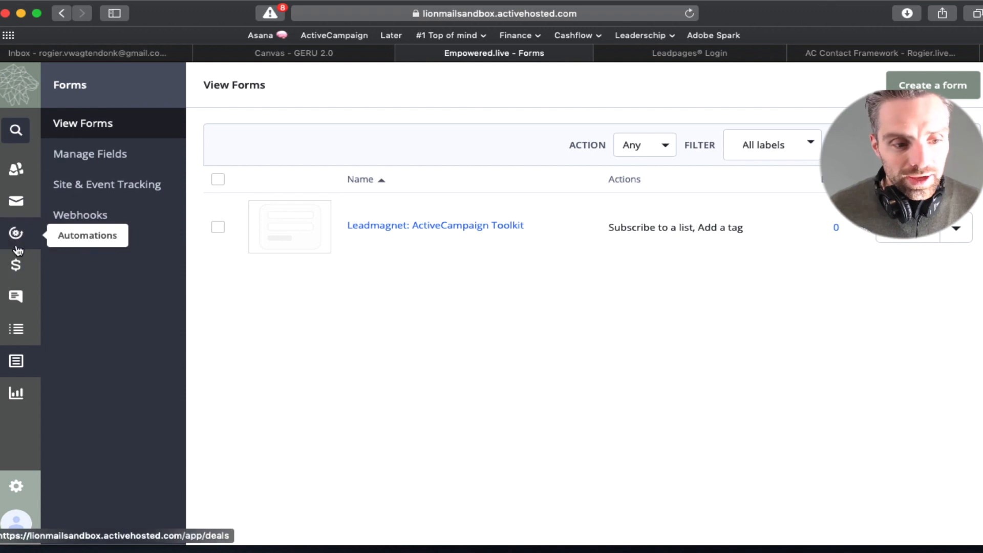
# Step: Review the Leadmagnet form's automation in ActiveCampaign, then switch to the Leadpages login tab
pyautogui.click(16, 241)
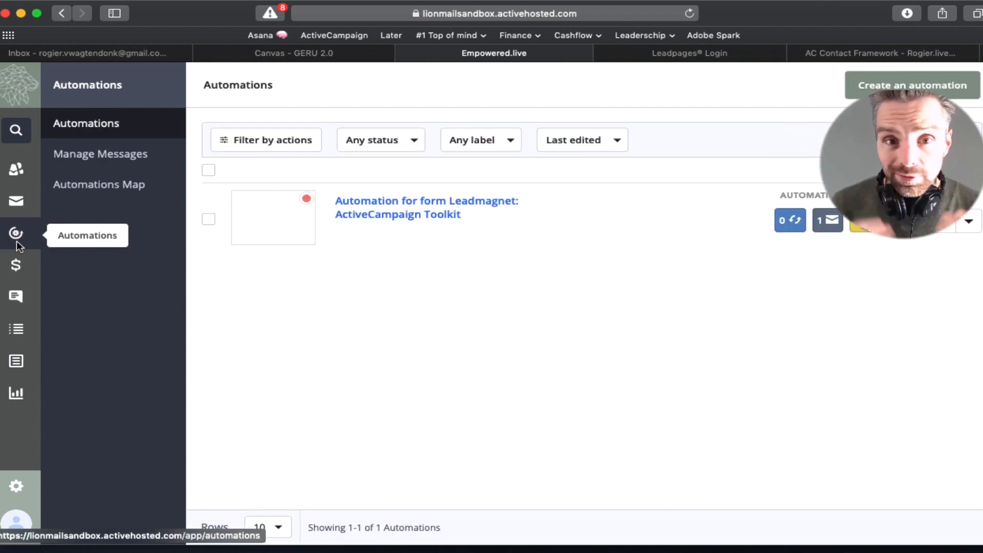
pyautogui.click(366, 208)
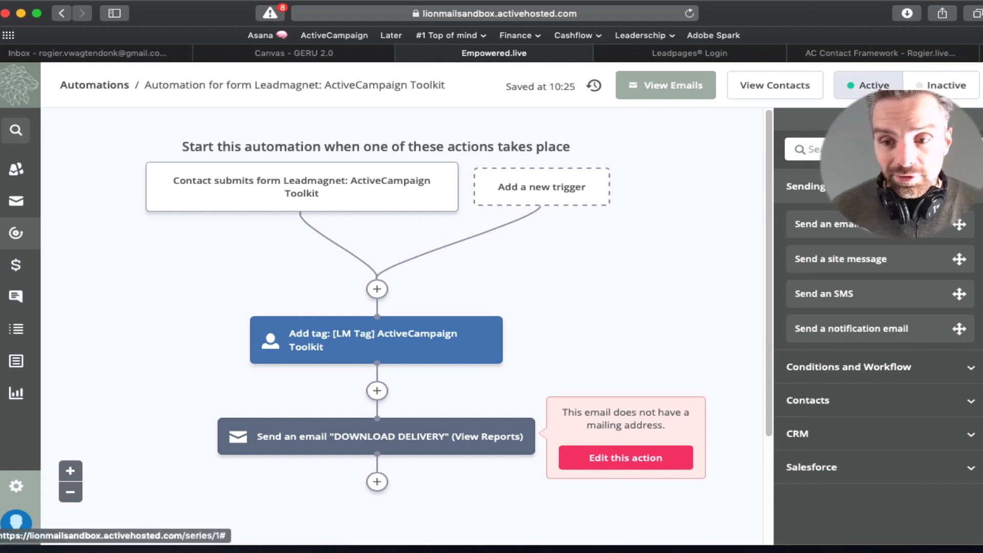
pyautogui.click(680, 55)
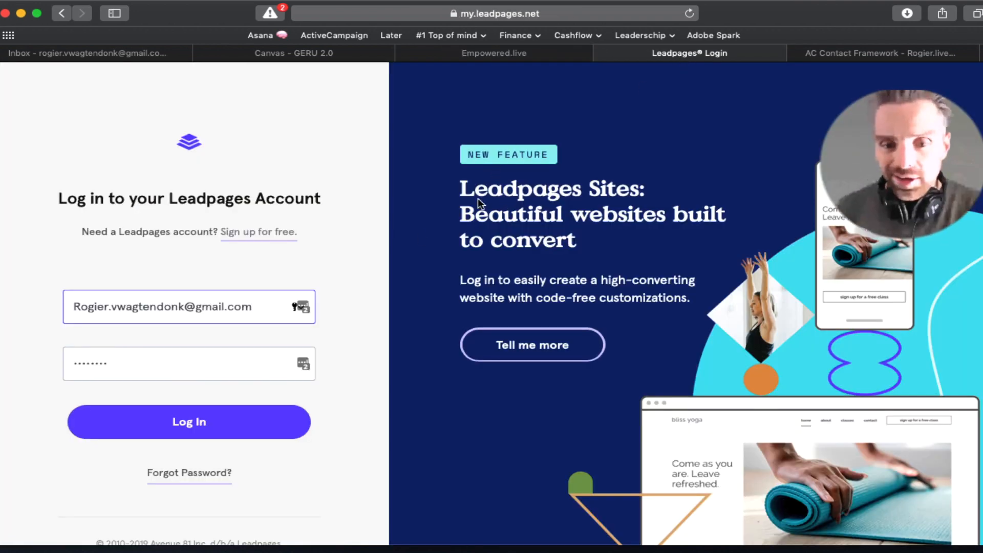
# Step: Log in to Leadpages and start a Generate Leads > Free Resource page
pyautogui.click(242, 425)
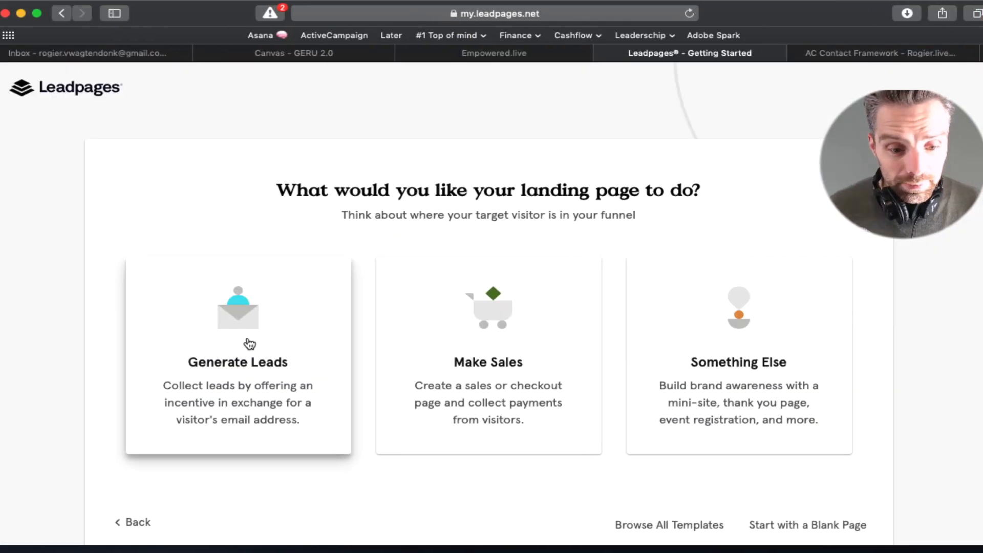
pyautogui.click(249, 344)
pyautogui.click(256, 324)
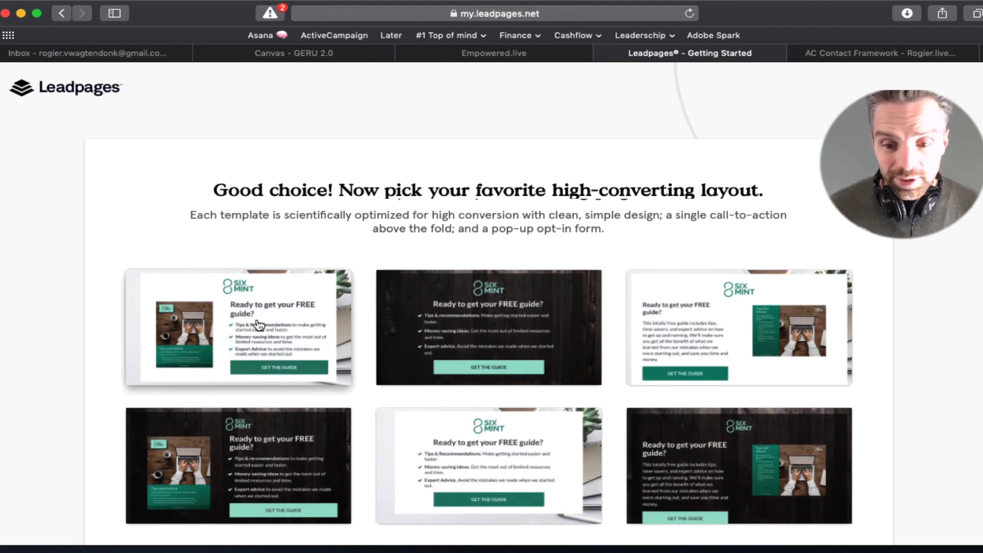
# Step: Start from the dark wood template and name the page 'LeadMagnet: ActiveCampaign Toolkit'
pyautogui.moveTo(190, 215); pyautogui.dragTo(788, 216)
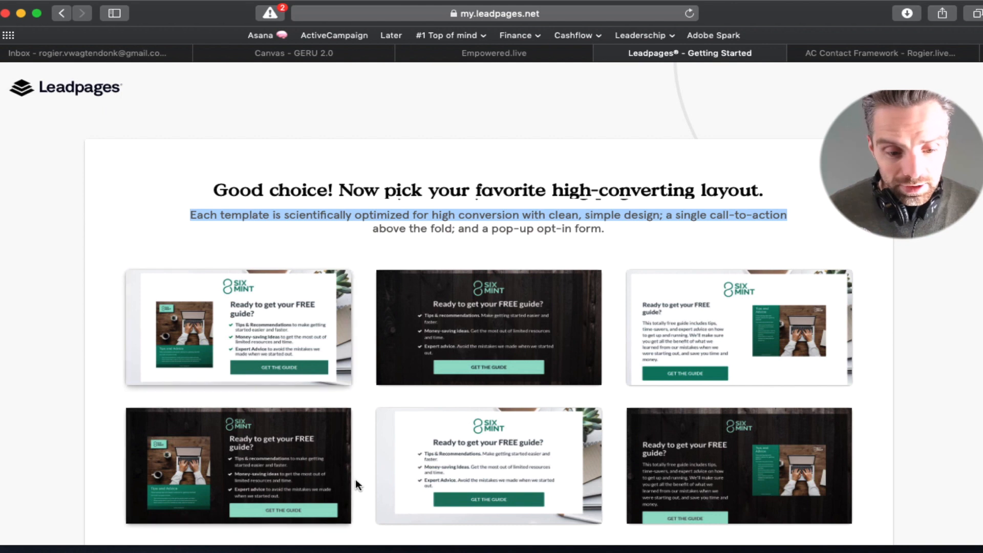
pyautogui.click(482, 337)
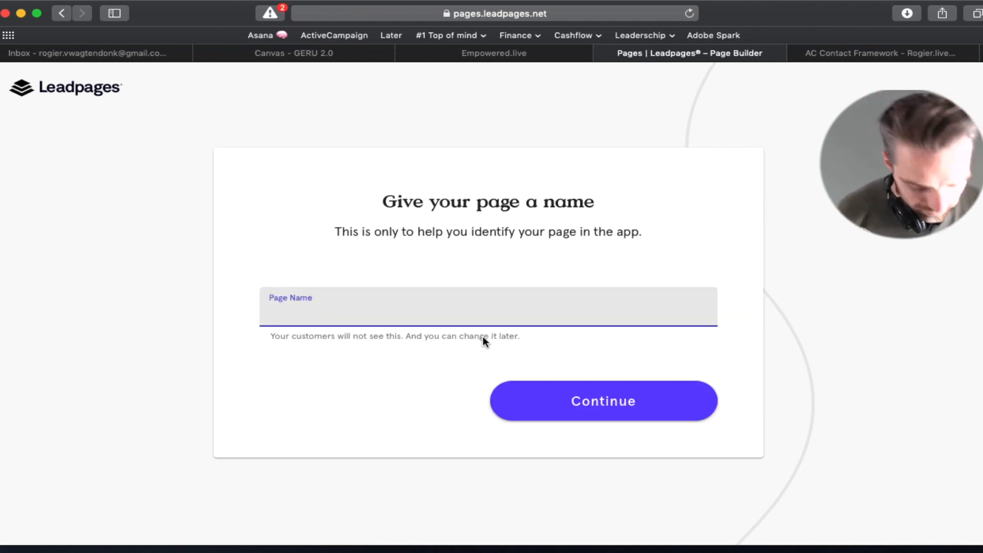
pyautogui.write('Leadm')
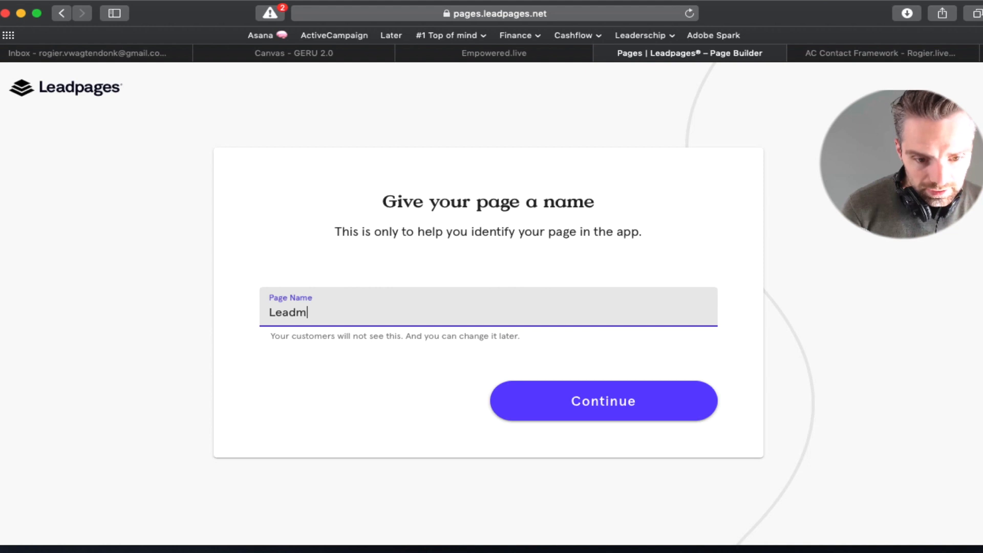
pyautogui.write('Magnet: Act')
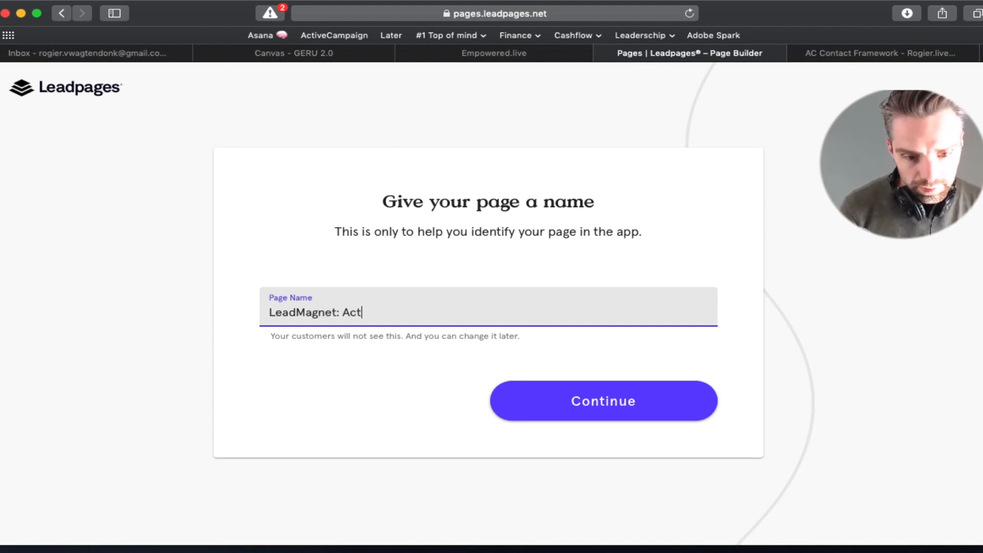
pyautogui.write('iveCampaign')
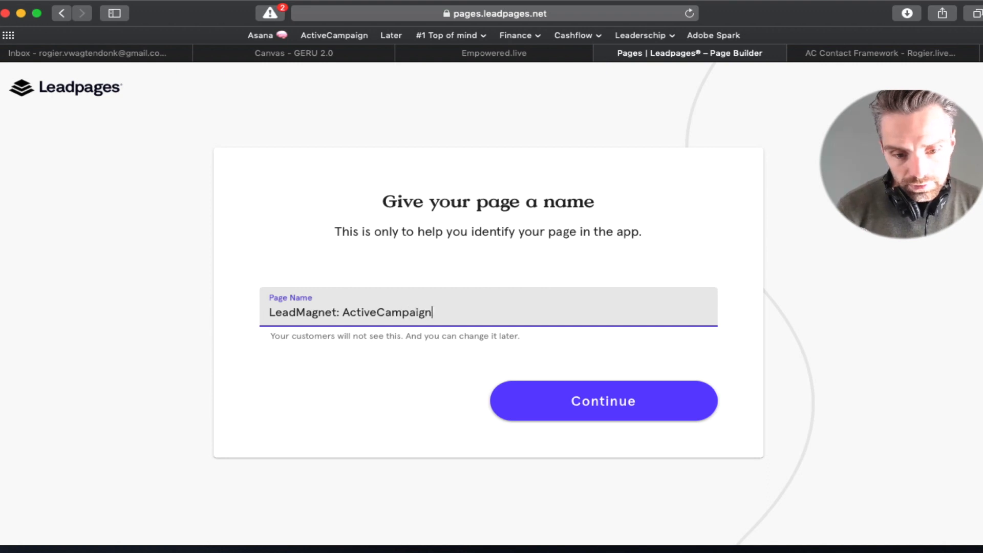
pyautogui.write(' Toolkit')
pyautogui.press('Return')
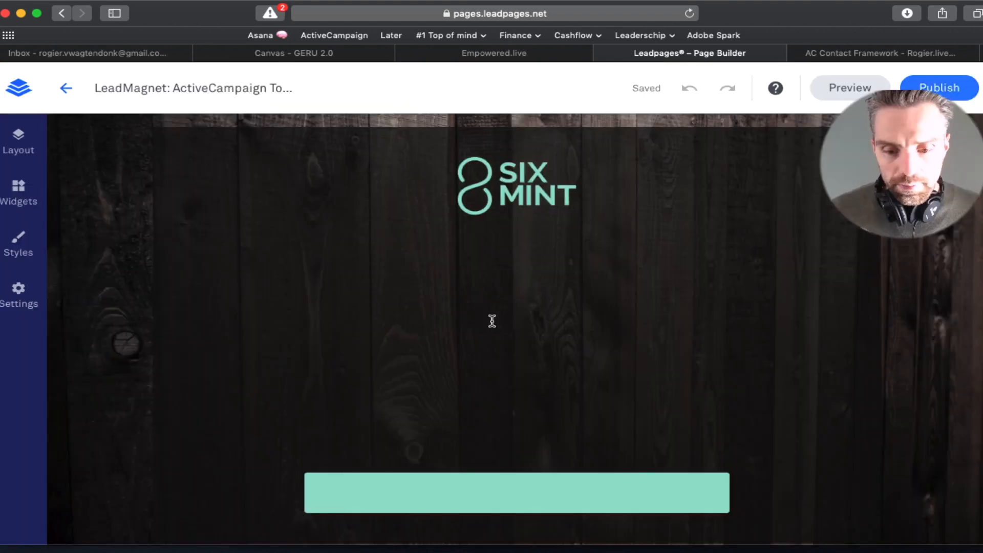
# Step: Replace the page logo with the green lion logo from the image library
pyautogui.moveTo(567, 221)
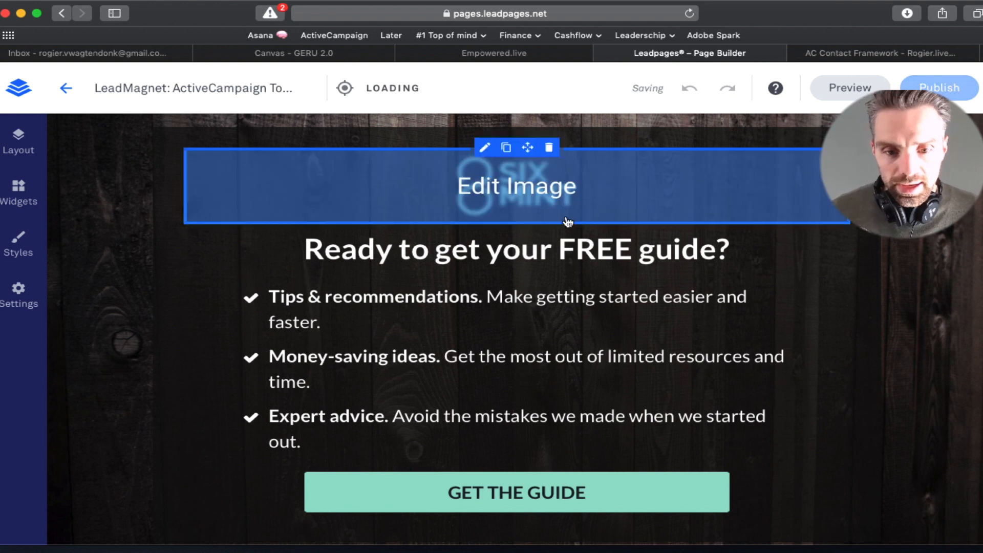
pyautogui.click(540, 199)
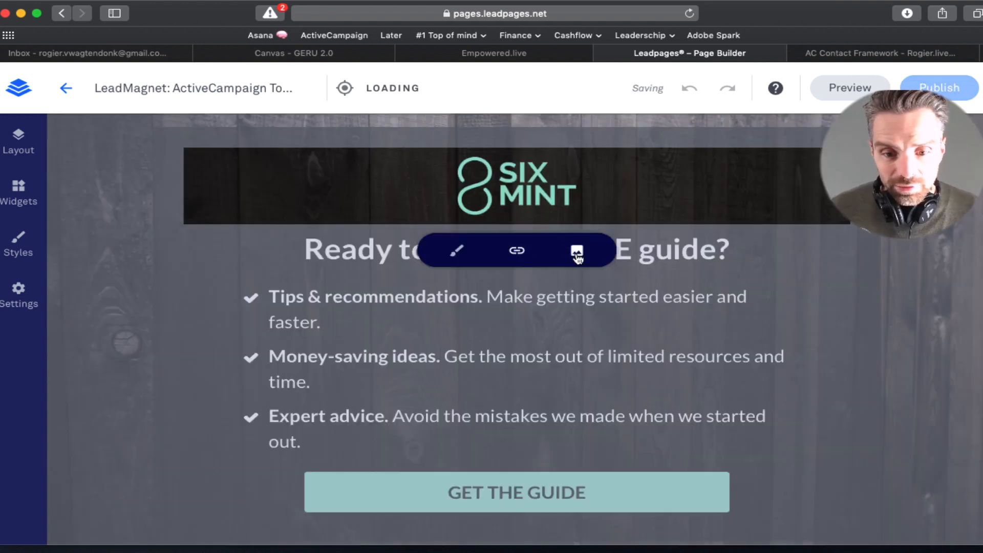
pyautogui.click(577, 251)
pyautogui.click(535, 262)
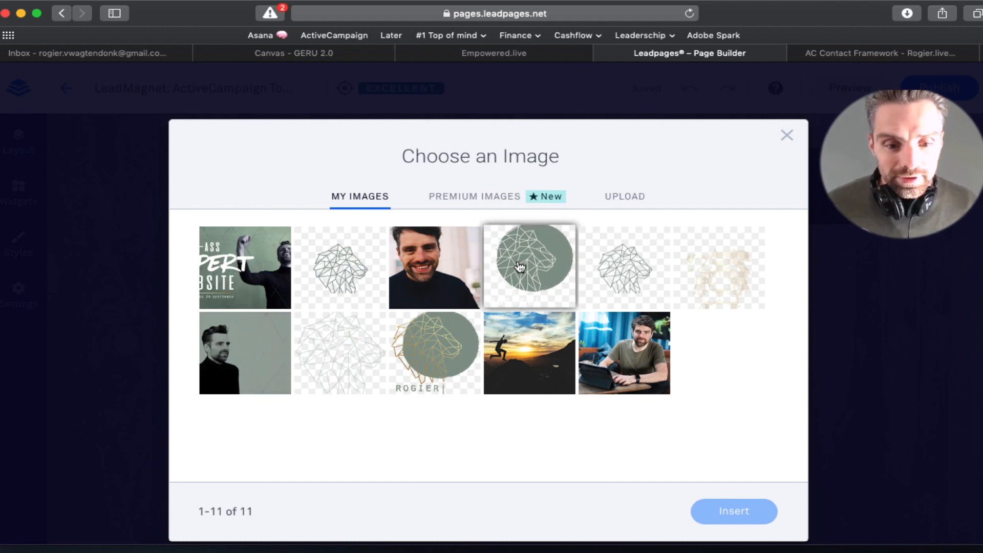
pyautogui.click(724, 511)
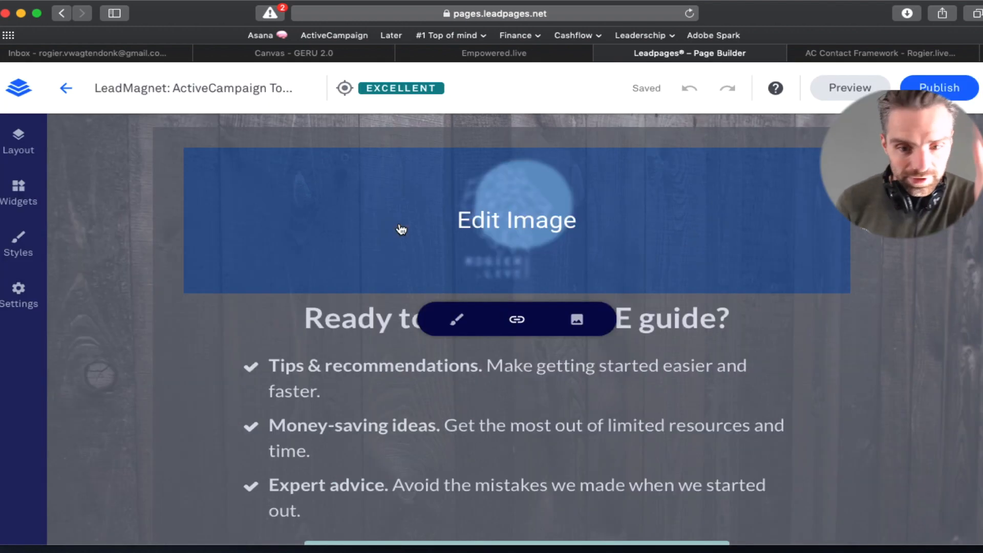
# Step: Change the headline to 'Ready to get your FREE toolkit?'
pyautogui.click(317, 327)
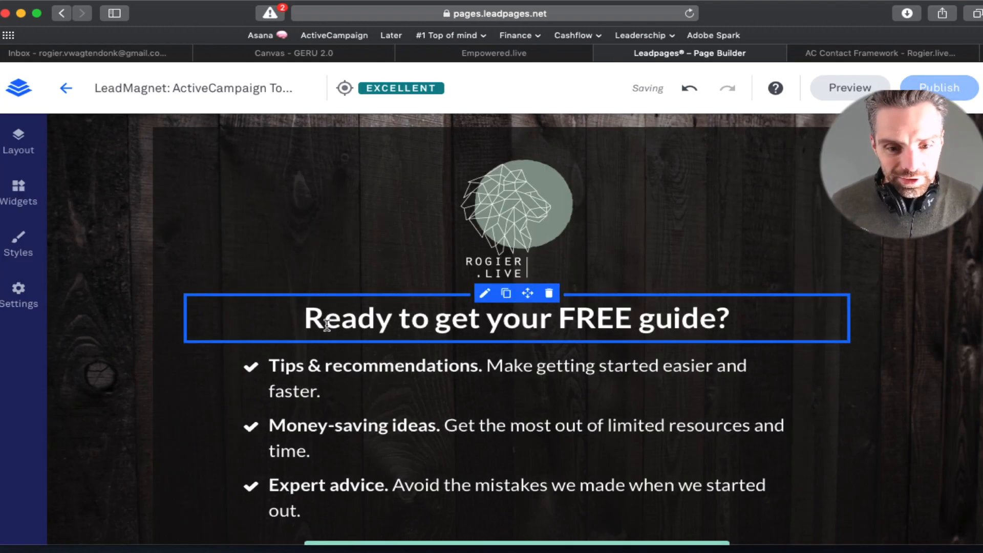
pyautogui.doubleClick(339, 318)
pyautogui.tripleClick(339, 318)
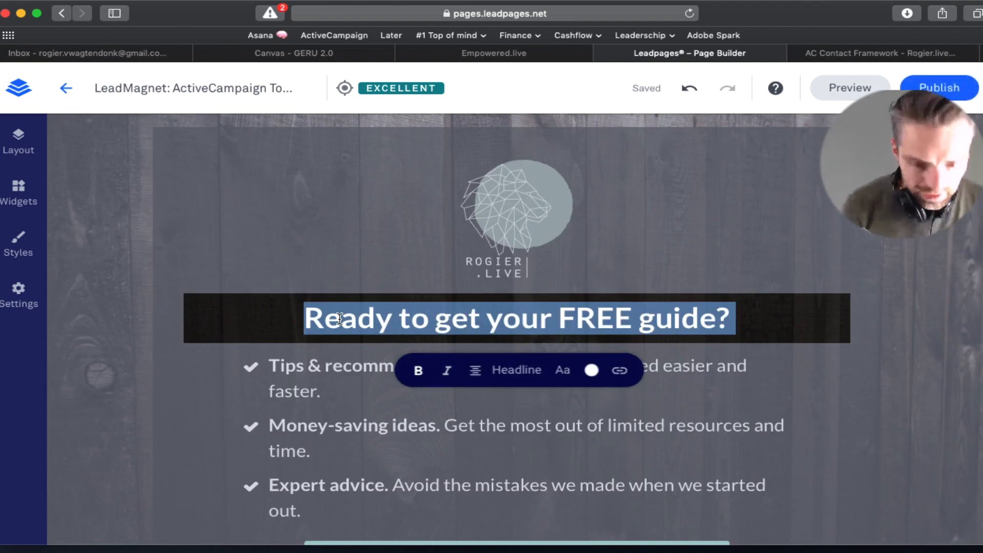
pyautogui.click(444, 315)
pyautogui.doubleClick(595, 318)
pyautogui.doubleClick(665, 319)
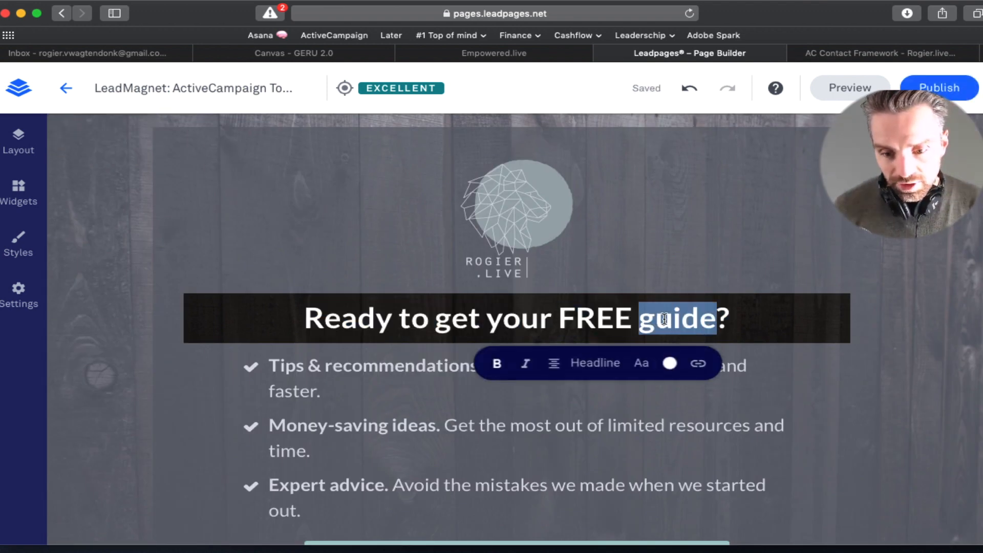
pyautogui.write('toolkit')
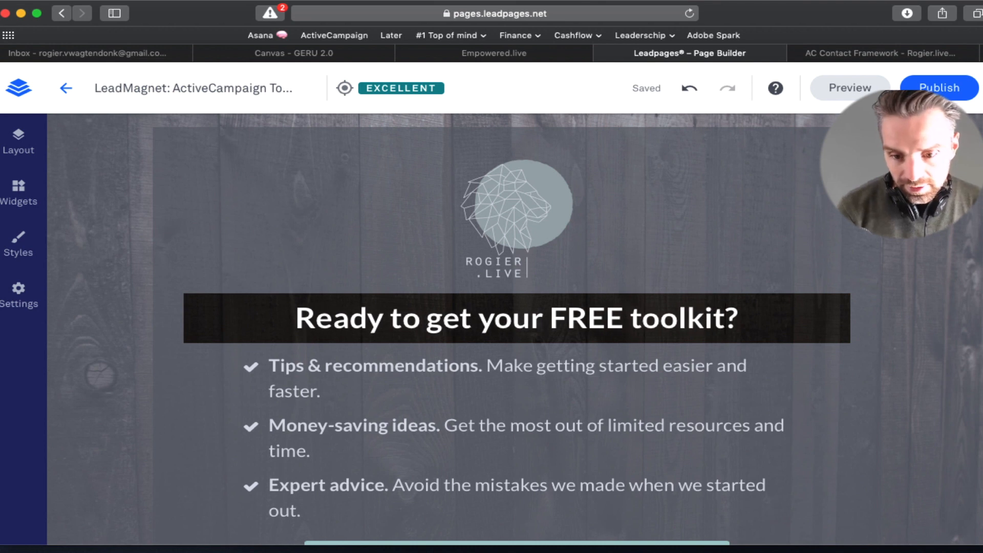
pyautogui.click(946, 290)
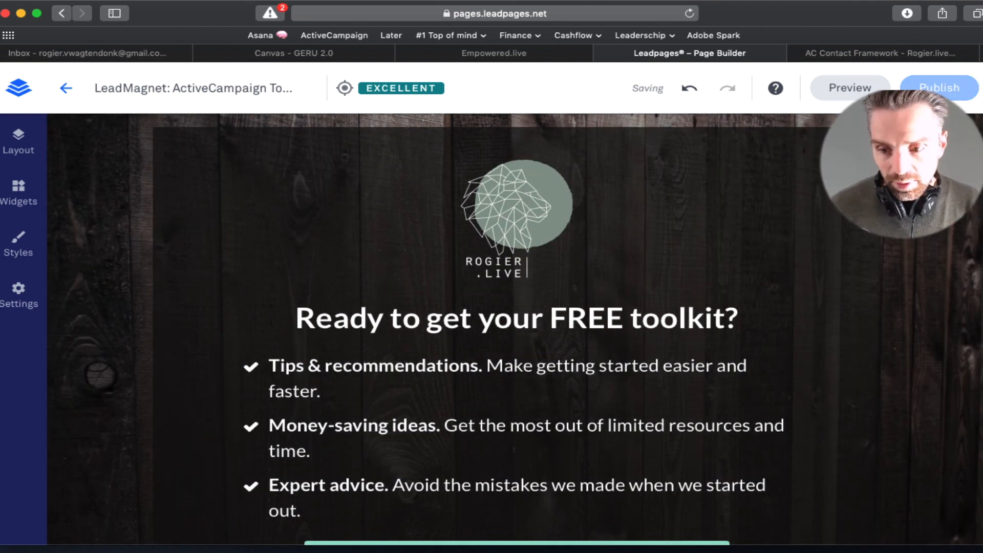
# Step: Change the button wording to 'GET THE TOOLKIT'
pyautogui.scroll(-5, 491, 410)
pyautogui.click(476, 430)
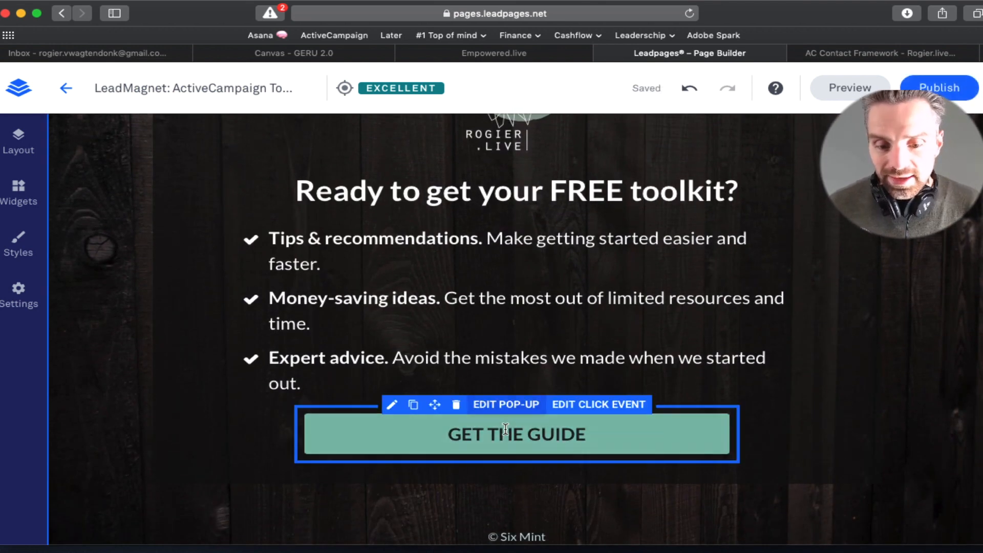
pyautogui.click(505, 429)
pyautogui.doubleClick(535, 434)
pyautogui.write('TOOLKIT')
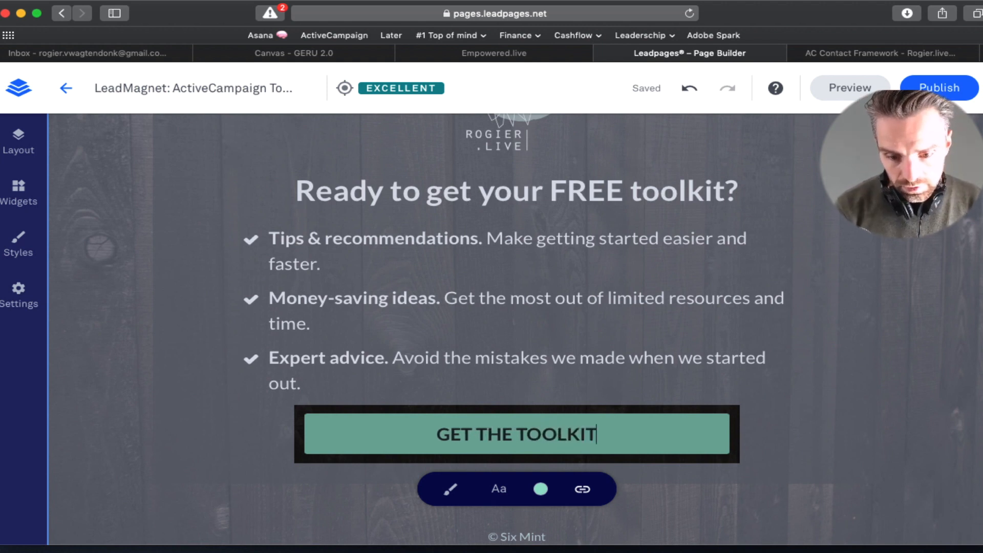
pyautogui.click(585, 496)
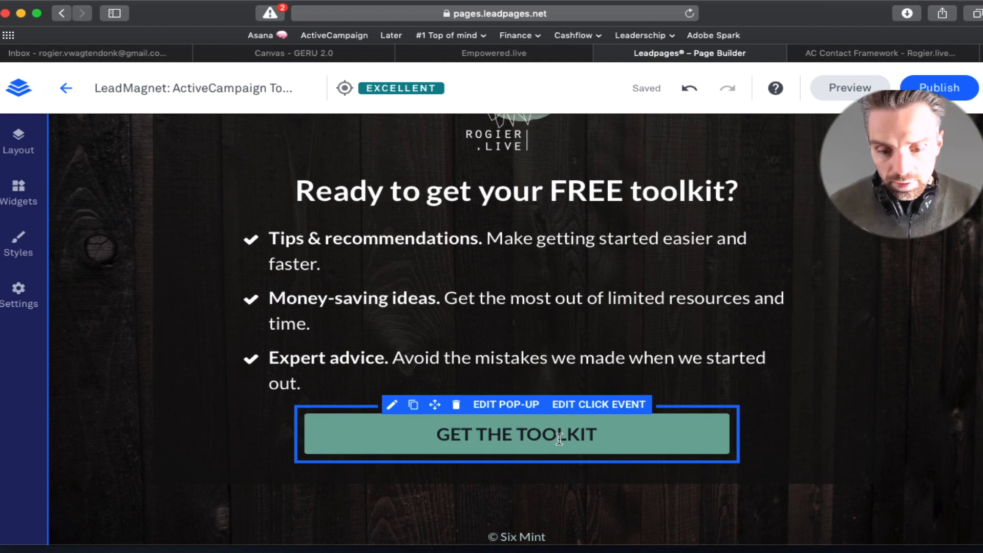
# Step: Open the opt-in form's integrations and start connecting a new ActiveCampaign account
pyautogui.click(525, 412)
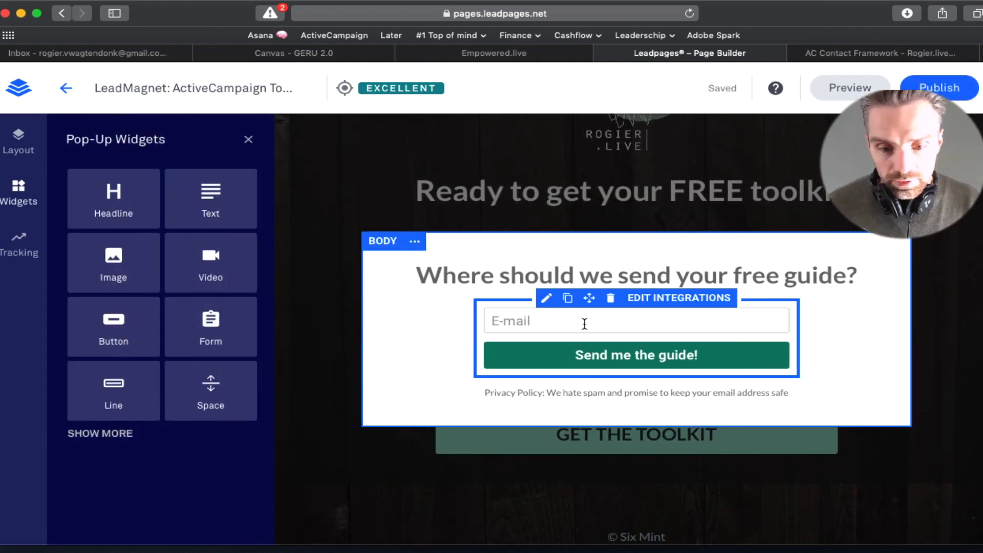
pyautogui.click(652, 307)
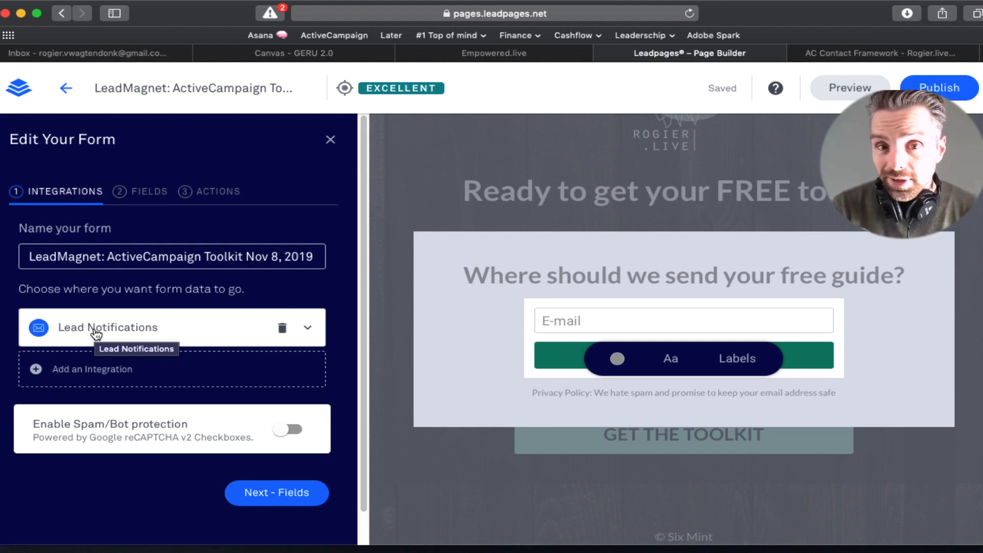
pyautogui.click(101, 374)
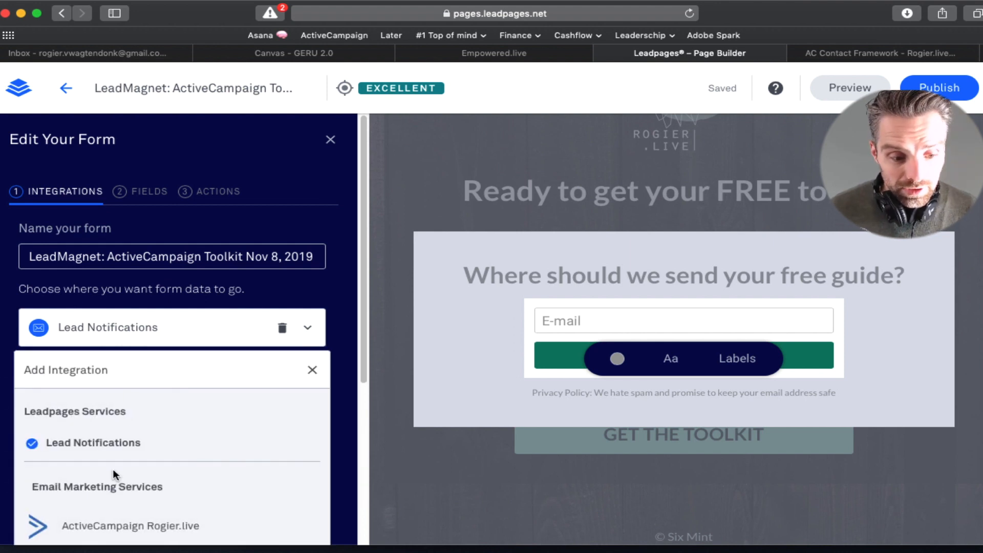
pyautogui.moveTo(365, 378); pyautogui.dragTo(364, 442)
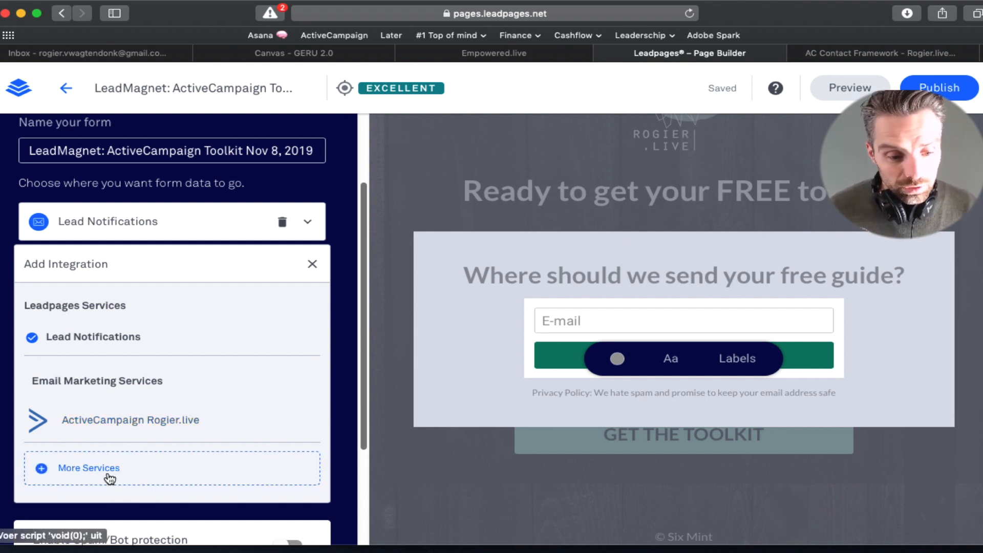
pyautogui.click(137, 479)
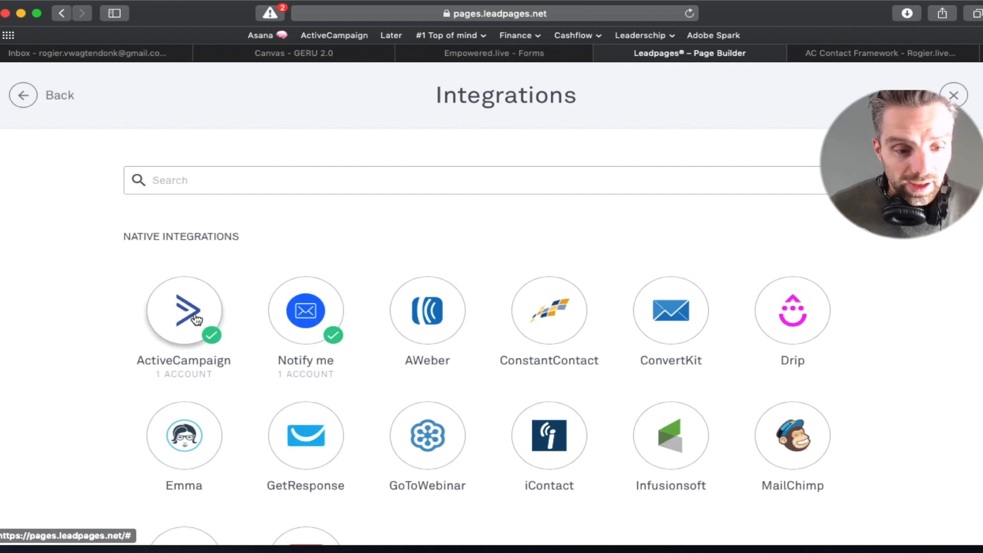
pyautogui.click(192, 319)
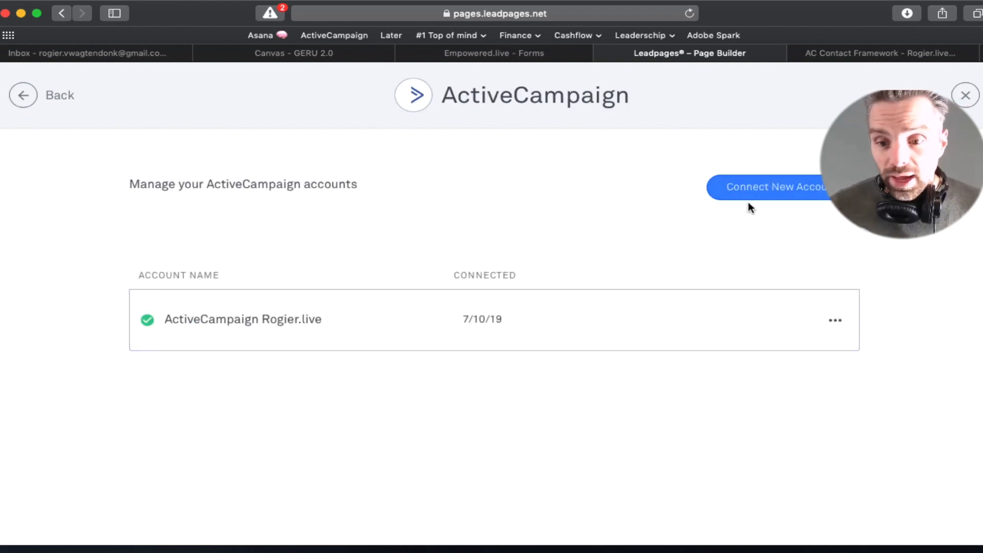
pyautogui.click(785, 197)
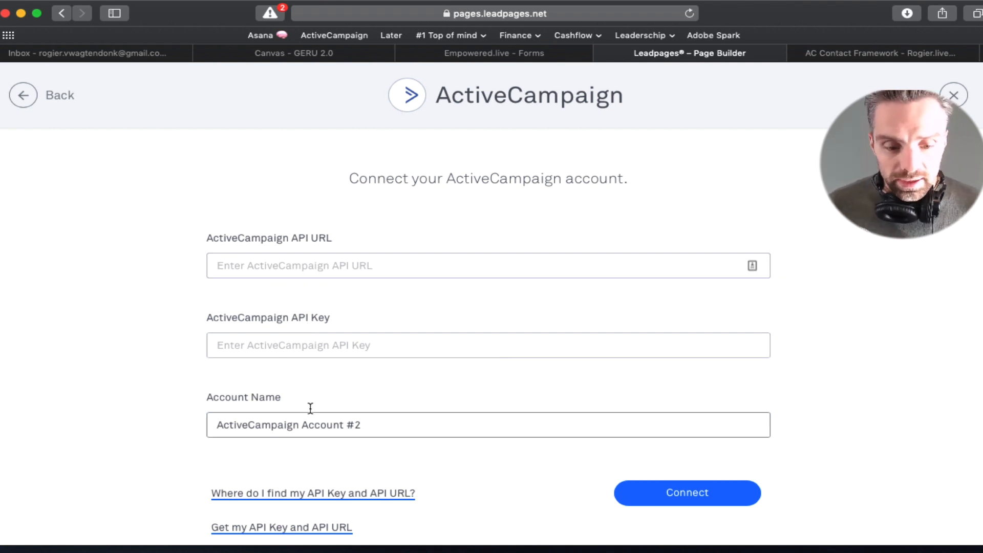
# Step: Copy the API URL from ActiveCampaign's Settings > Developer into Leadpages' API URL field
pyautogui.click(486, 58)
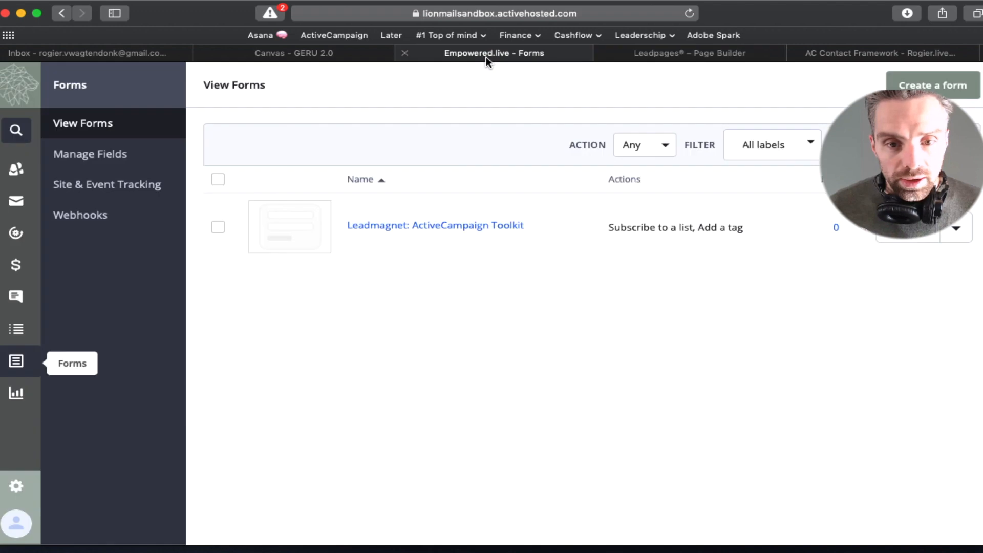
pyautogui.click(19, 490)
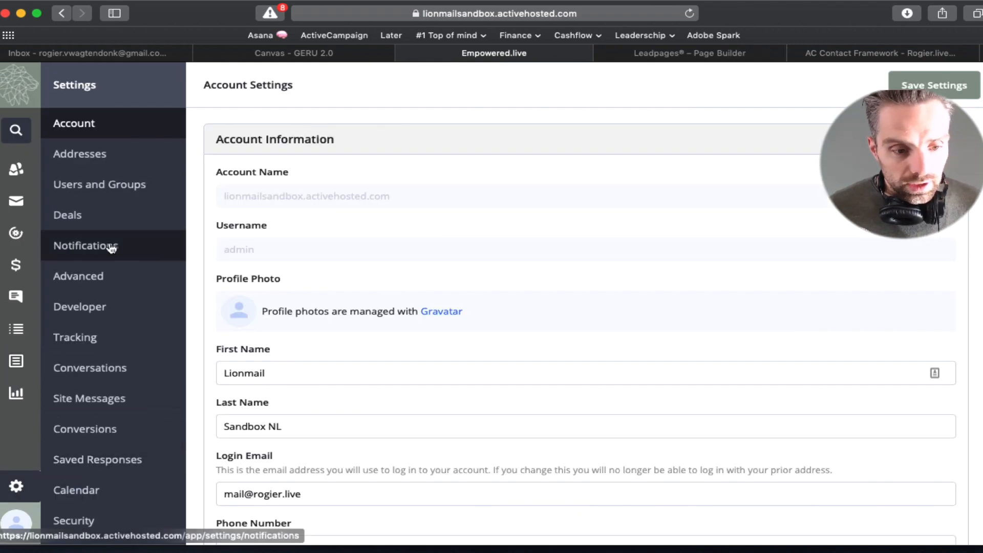
pyautogui.click(79, 306)
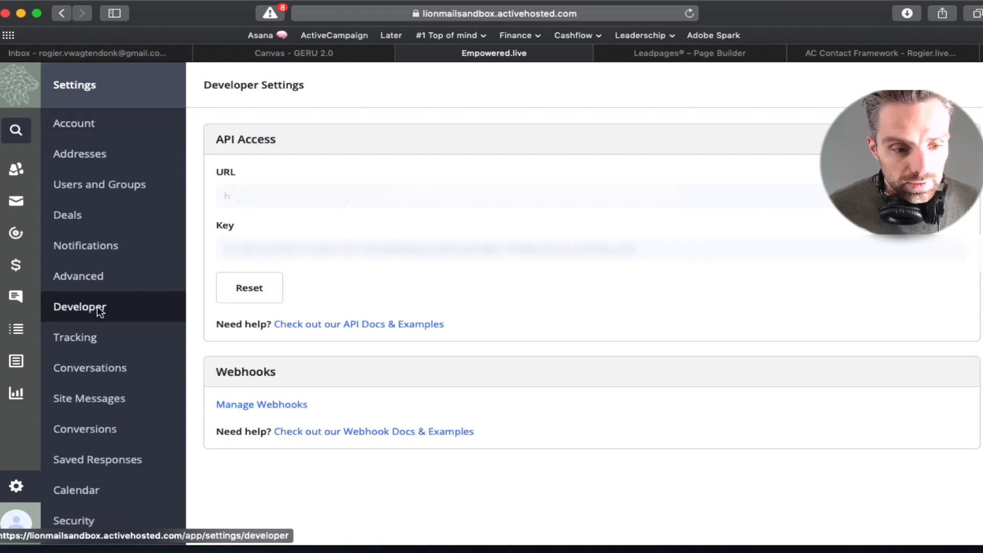
pyautogui.moveTo(225, 196); pyautogui.dragTo(399, 199)
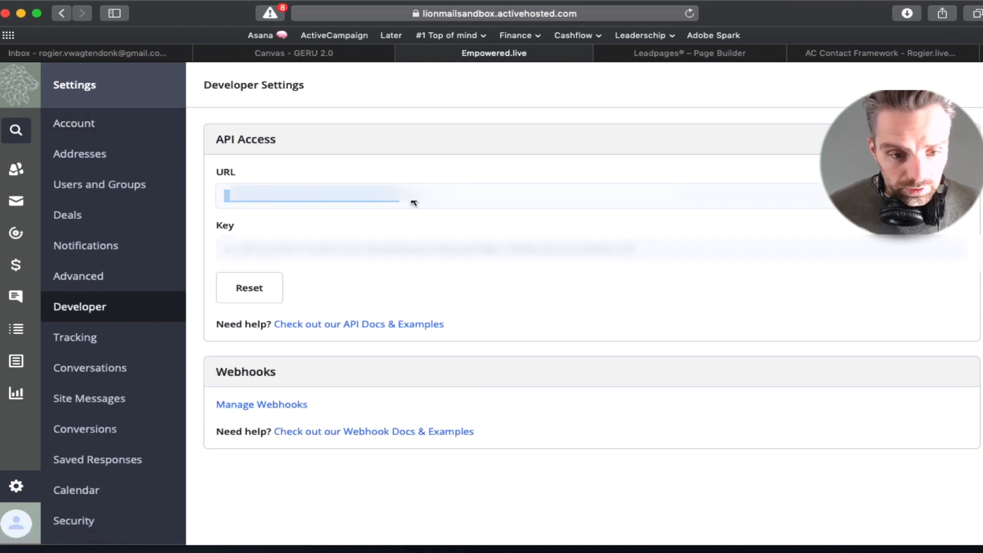
pyautogui.click(659, 56)
pyautogui.click(361, 260)
pyautogui.press('super+v')
# Step: Copy the API key from ActiveCampaign and focus Leadpages' API Key field
pyautogui.click(502, 54)
pyautogui.doubleClick(301, 248)
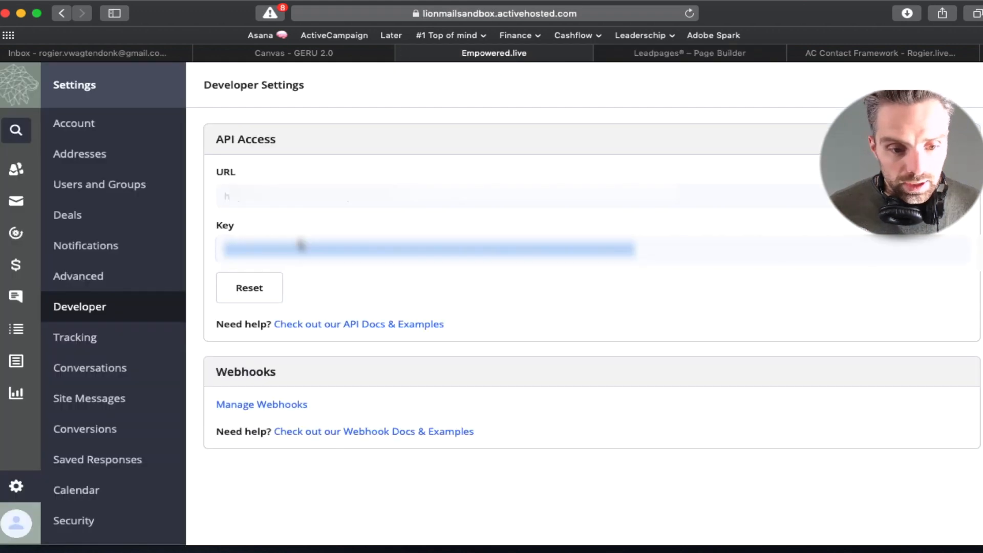
pyautogui.click(601, 59)
pyautogui.click(339, 348)
# Step: Paste the API key, connect the account, rename Account #2 to 'ActiveCampaign Test', and go back
pyautogui.press('super+v')
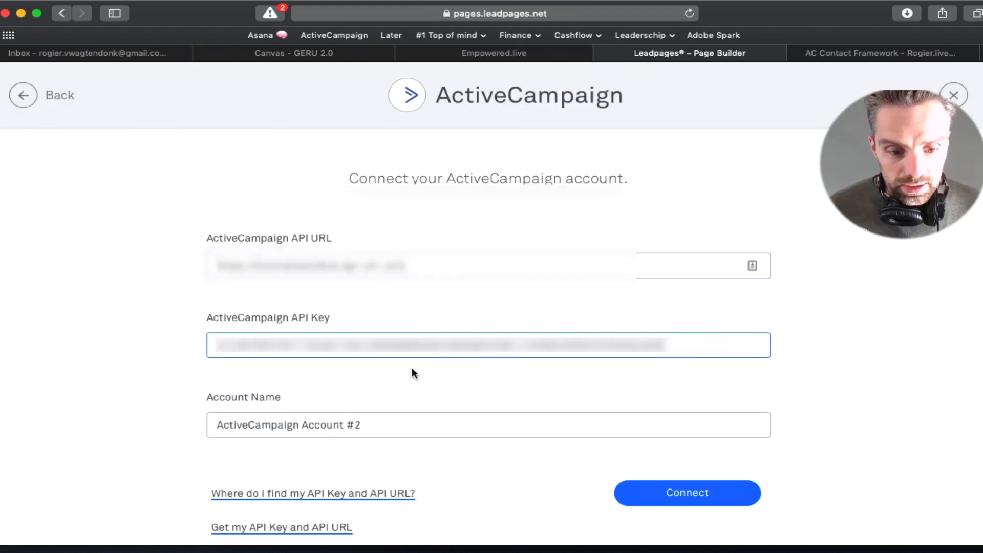
pyautogui.click(696, 489)
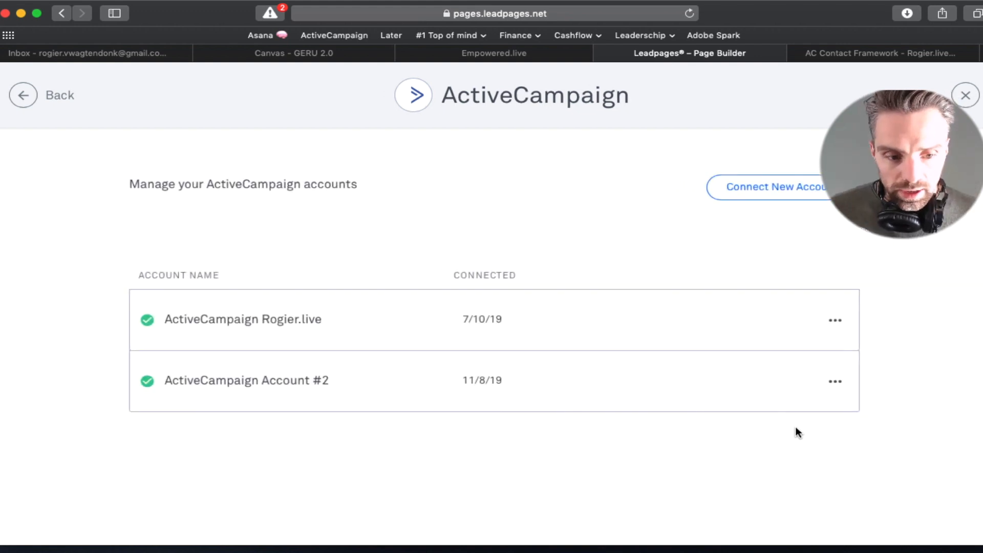
pyautogui.click(340, 380)
pyautogui.doubleClick(271, 381)
pyautogui.click(293, 382)
pyautogui.moveTo(301, 381); pyautogui.dragTo(256, 379)
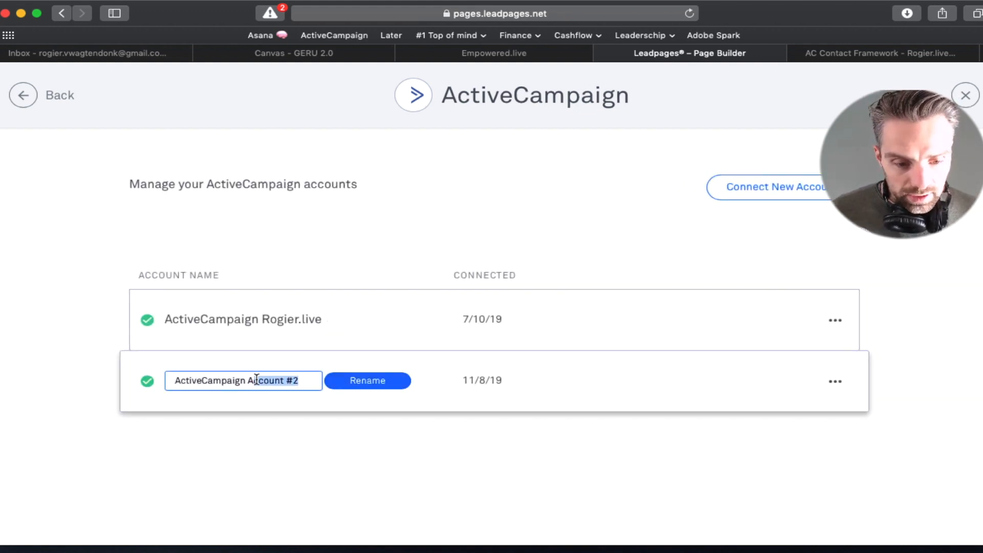
pyautogui.write('Test')
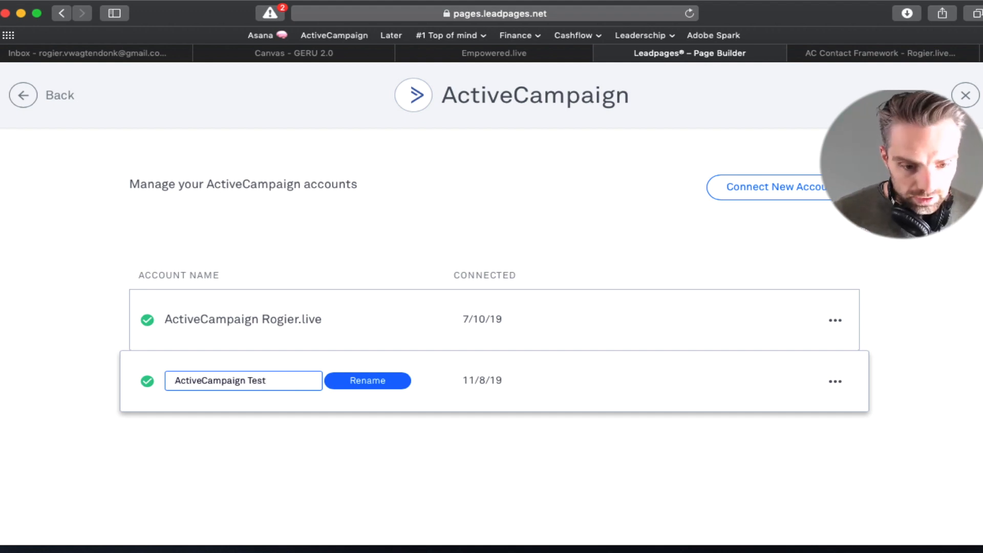
pyautogui.click(383, 385)
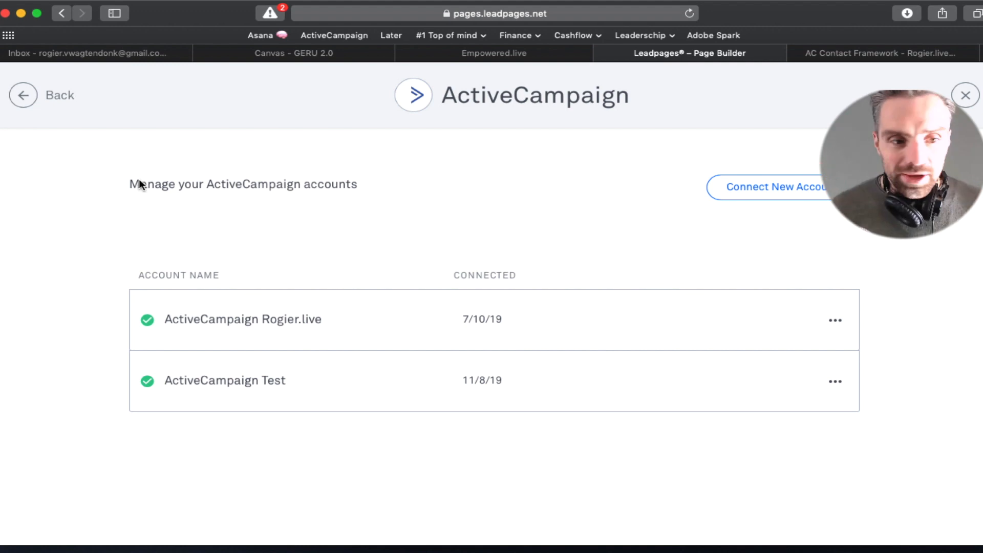
pyautogui.click(22, 103)
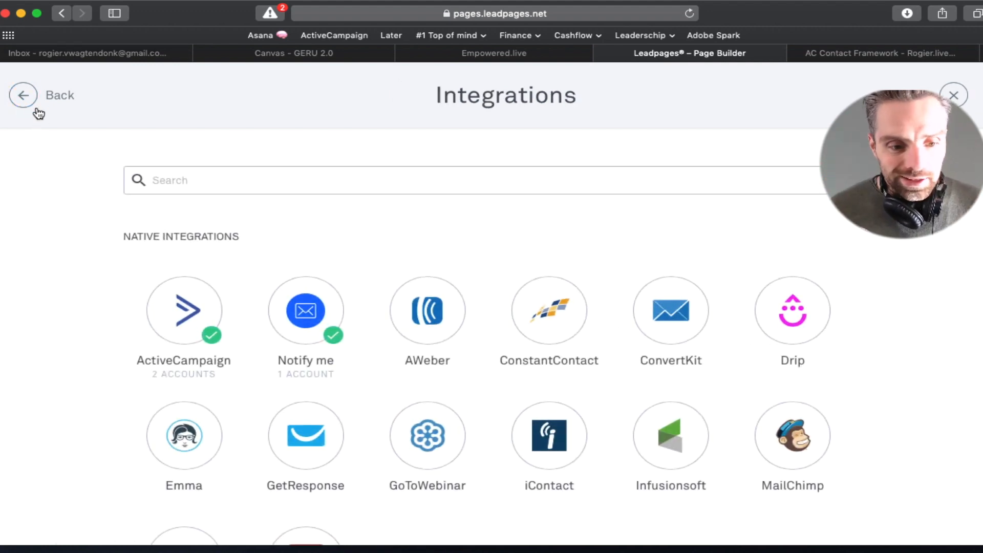
# Step: Route the opt-in form to ActiveCampaign Test's 'Forms - Leadmagnet: ActiveCampaign Toolkit' destination and continue to Fields
pyautogui.click(27, 100)
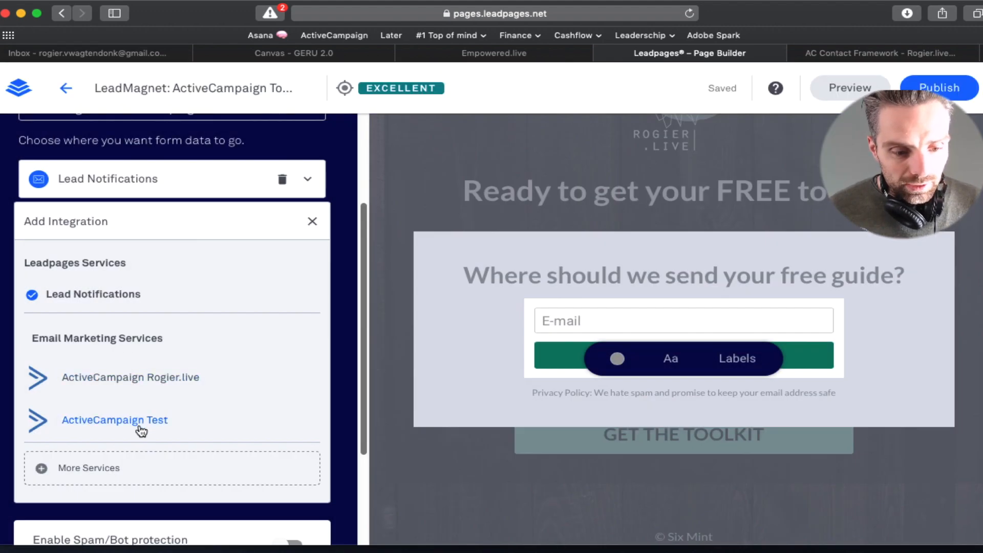
pyautogui.click(139, 421)
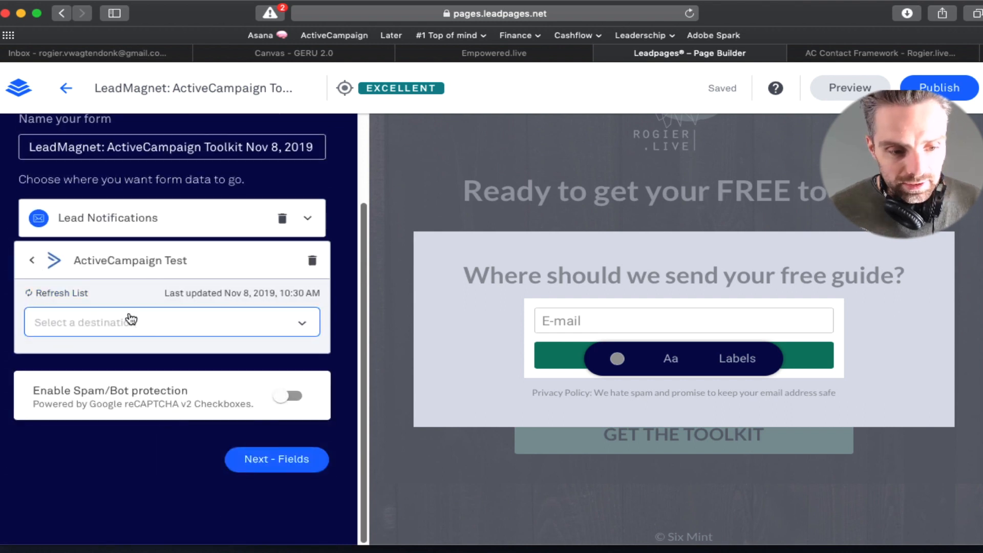
pyautogui.click(163, 324)
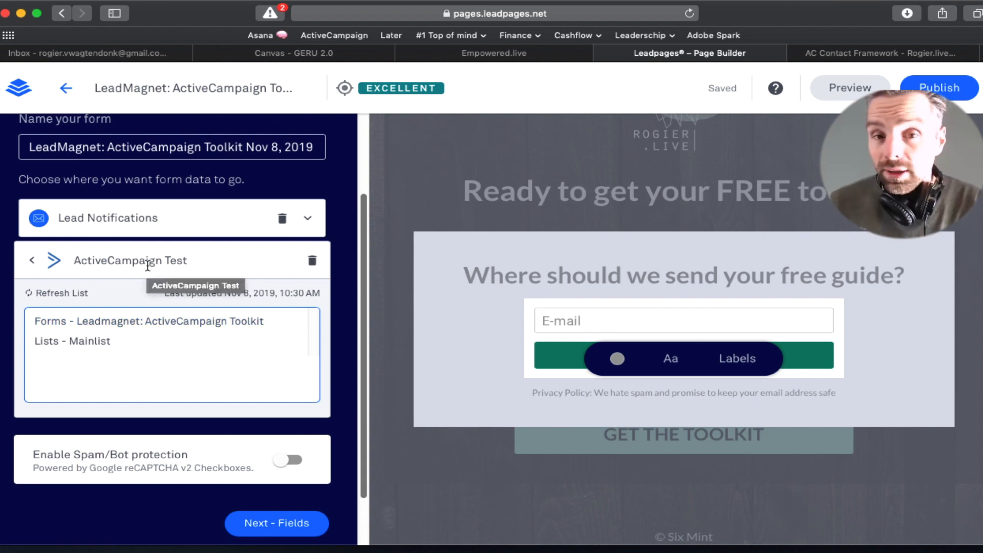
pyautogui.click(134, 322)
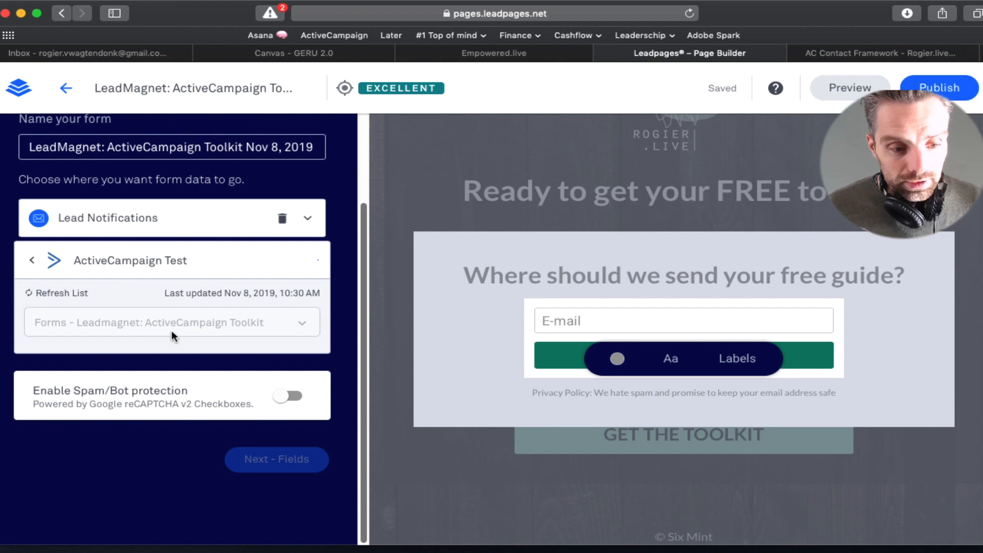
pyautogui.click(278, 458)
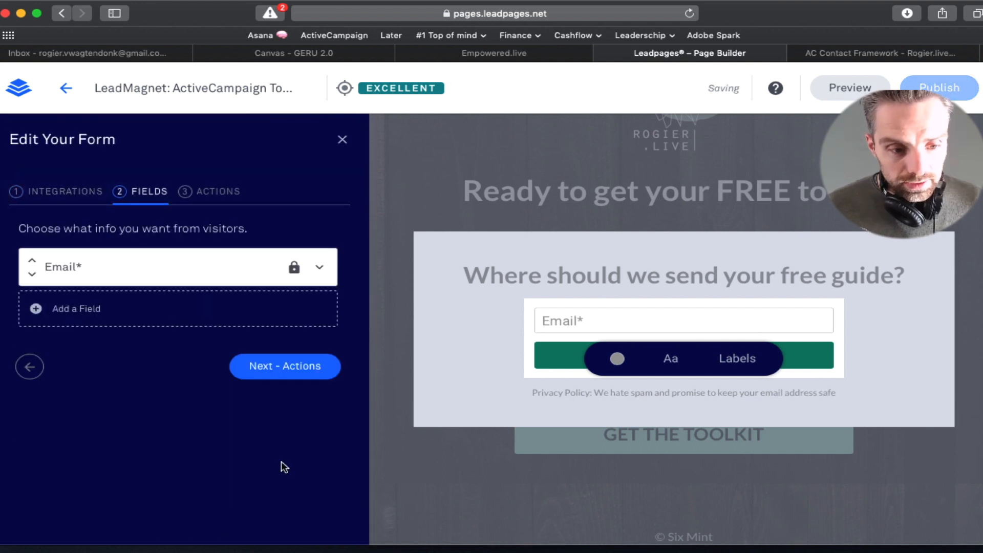
# Step: Add a First Name field to the opt-in form and save the form settings
pyautogui.click(105, 304)
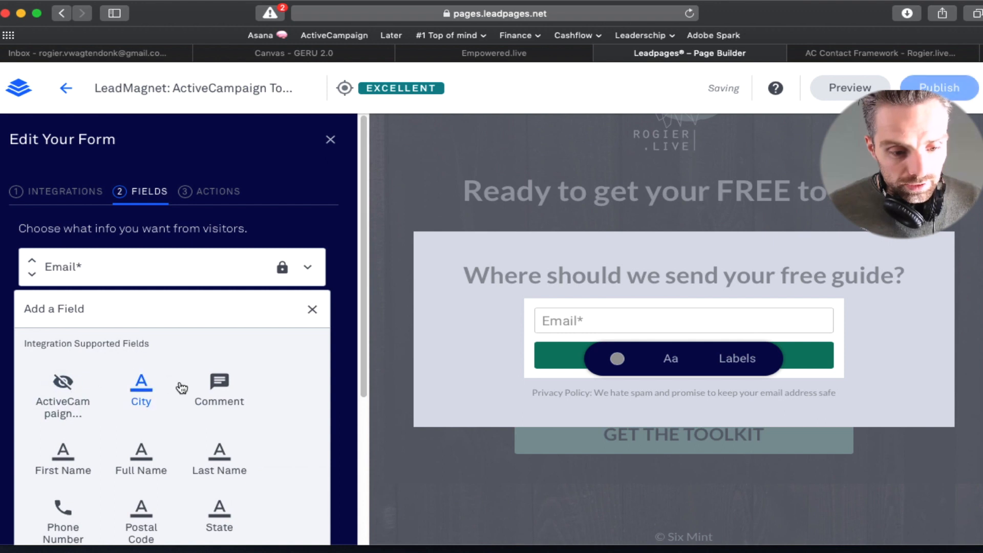
pyautogui.scroll(-2, 359, 345)
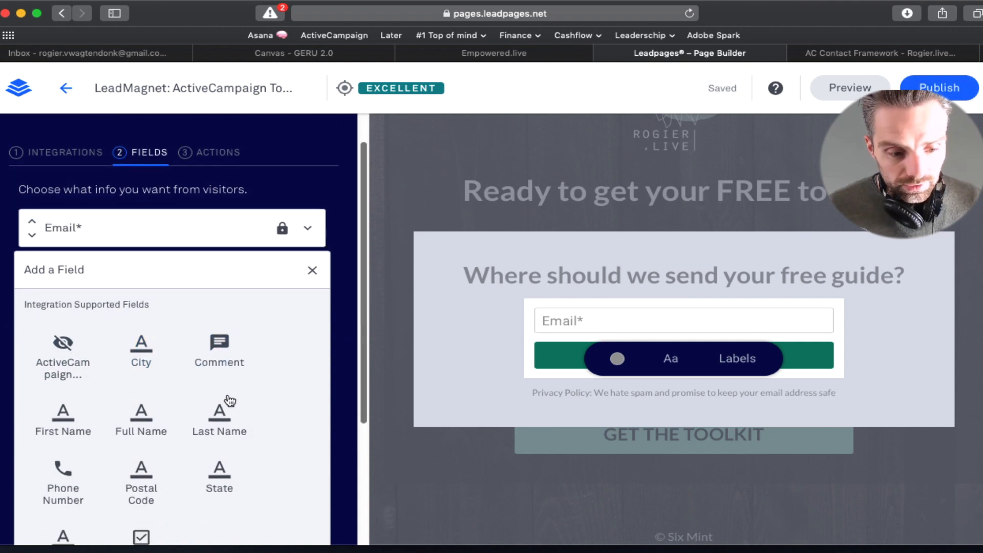
pyautogui.click(69, 427)
pyautogui.click(287, 270)
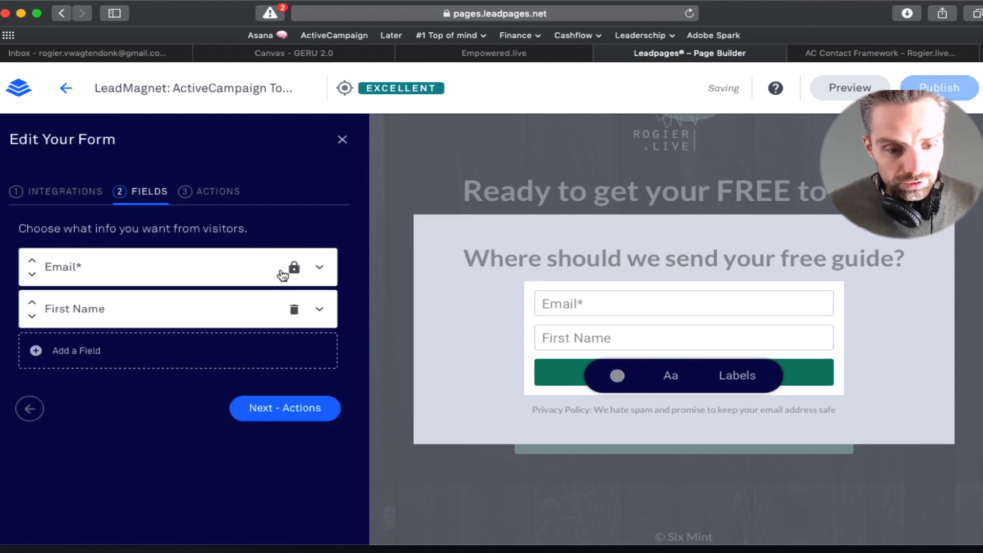
pyautogui.moveTo(54, 310); pyautogui.dragTo(58, 274)
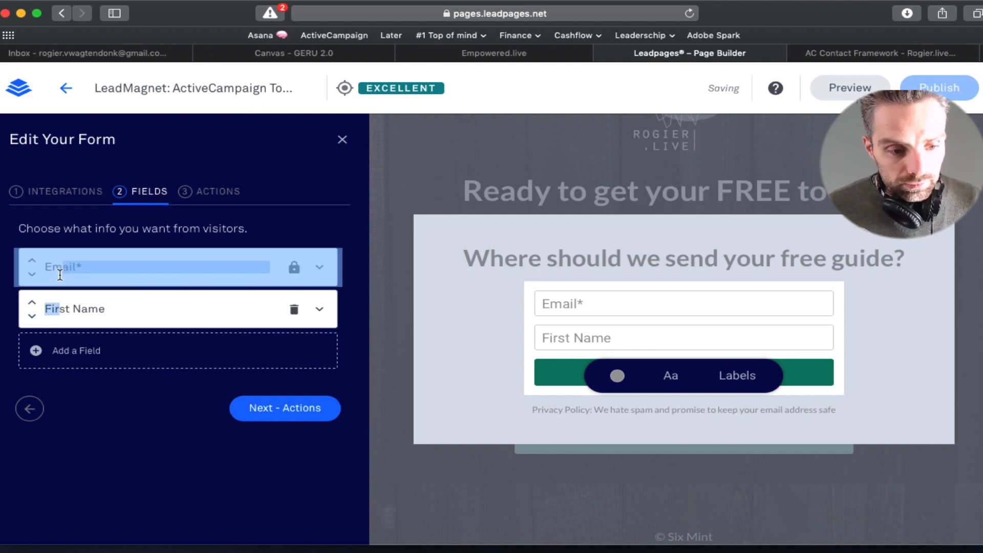
pyautogui.click(33, 308)
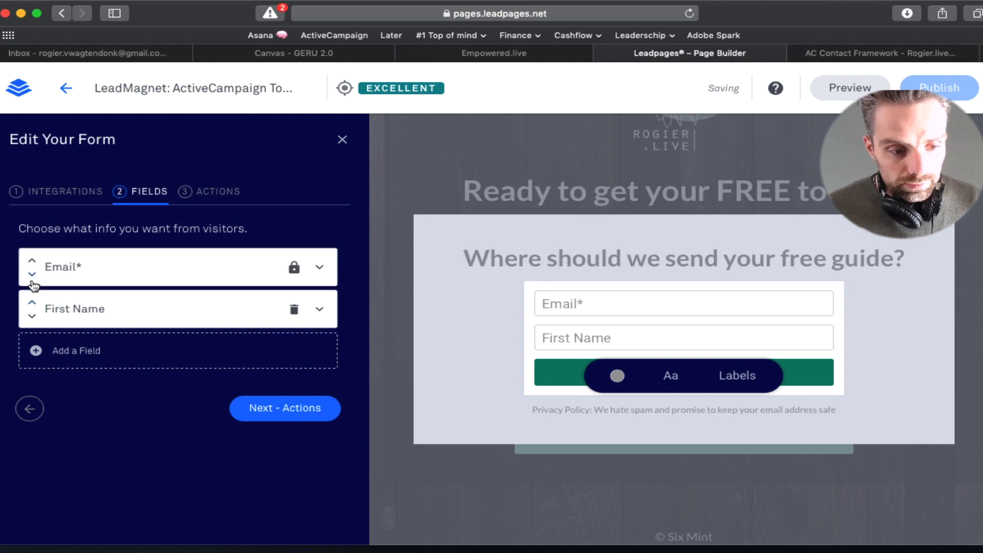
pyautogui.click(274, 412)
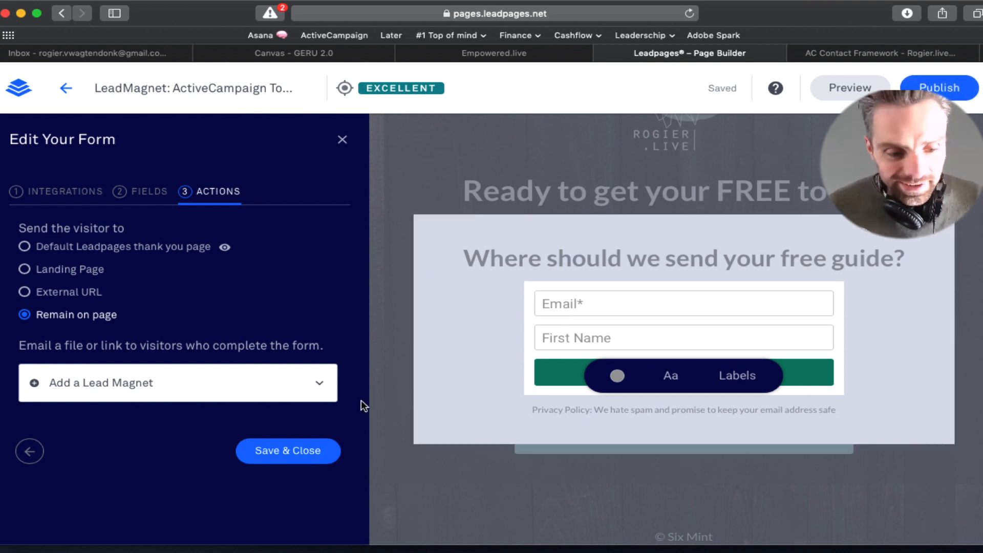
pyautogui.click(296, 464)
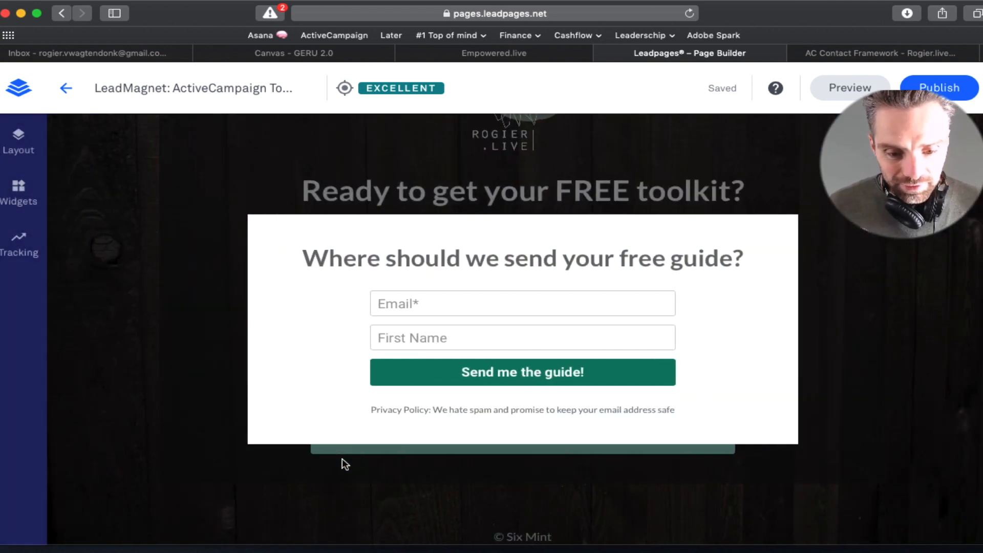
# Step: Set the form's after-signup action to the default Leadpages thank-you page and save
pyautogui.click(532, 288)
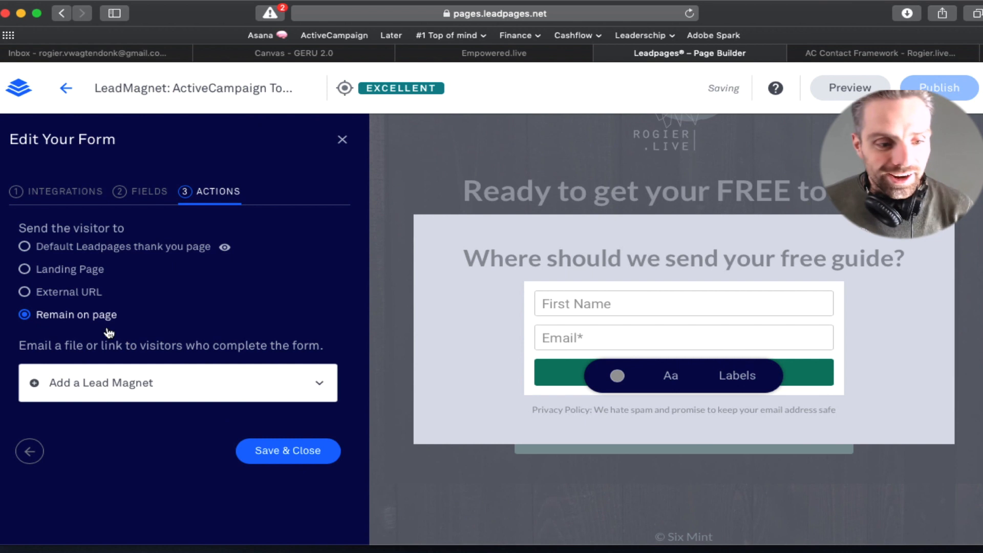
pyautogui.click(93, 251)
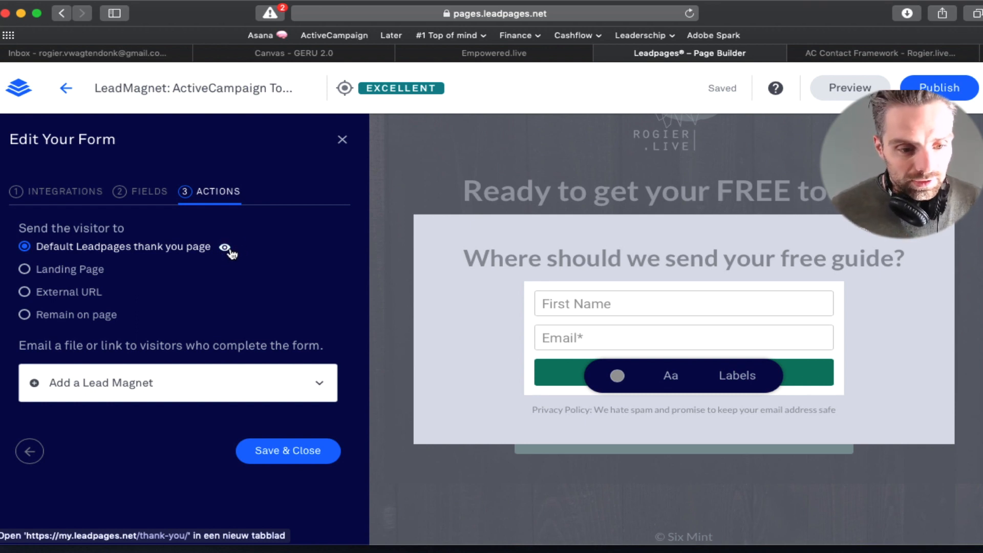
pyautogui.click(287, 451)
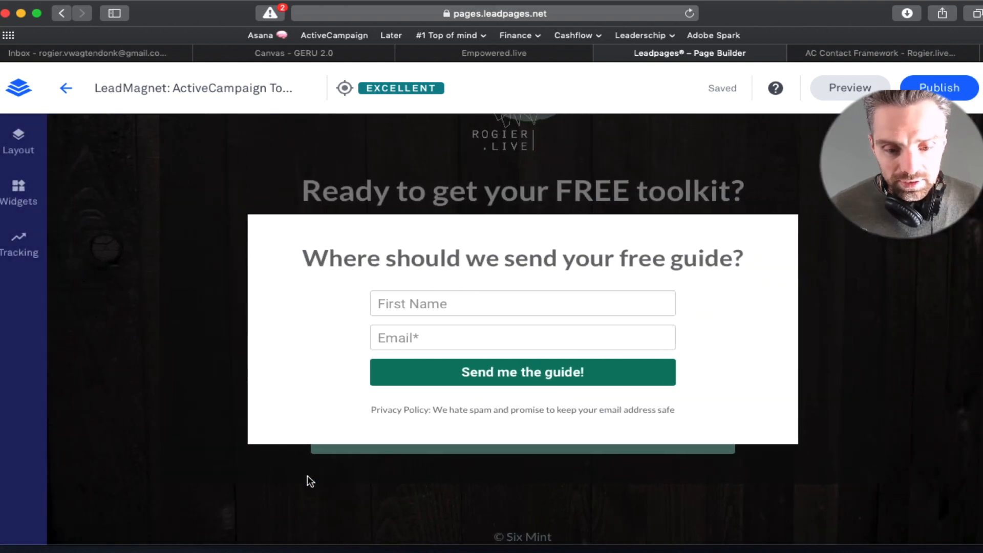
# Step: Inspect the form's submit button text, then deselect everything on the page
pyautogui.click(561, 372)
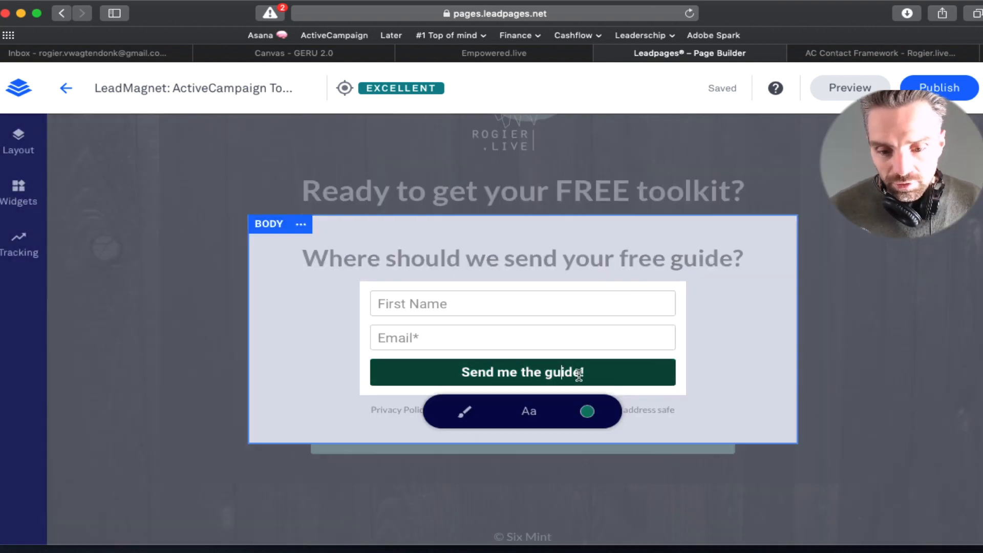
pyautogui.moveTo(753, 374); pyautogui.dragTo(722, 373)
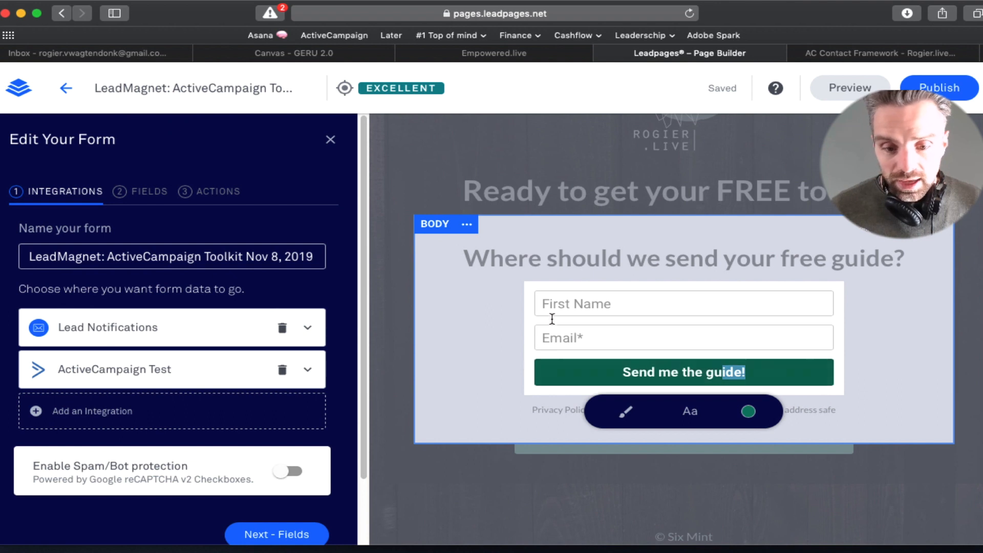
pyautogui.click(502, 320)
pyautogui.click(618, 403)
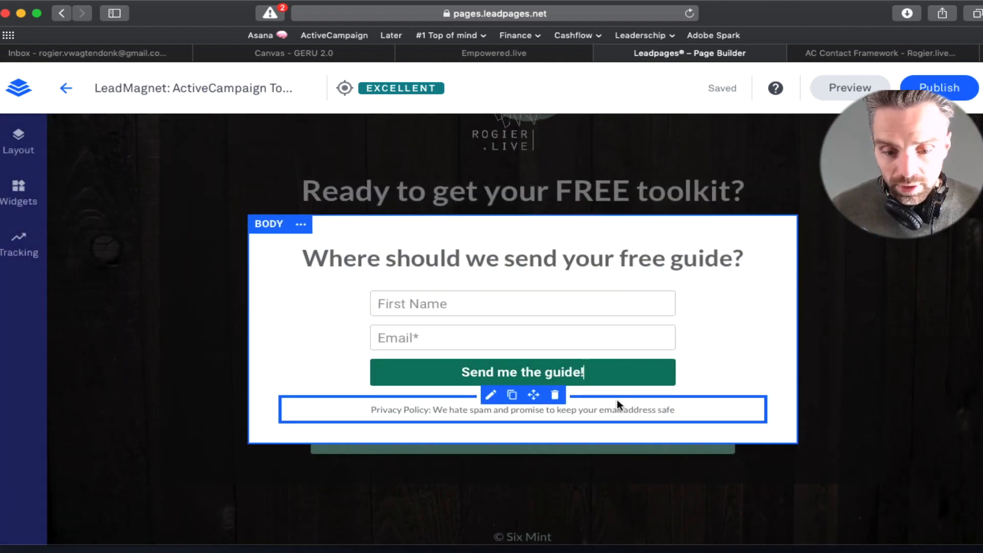
pyautogui.press('Escape')
# Step: Publish the page on go.rogier.live as leadmagnet-activecampaign-toolkit and open the live page
pyautogui.click(939, 87)
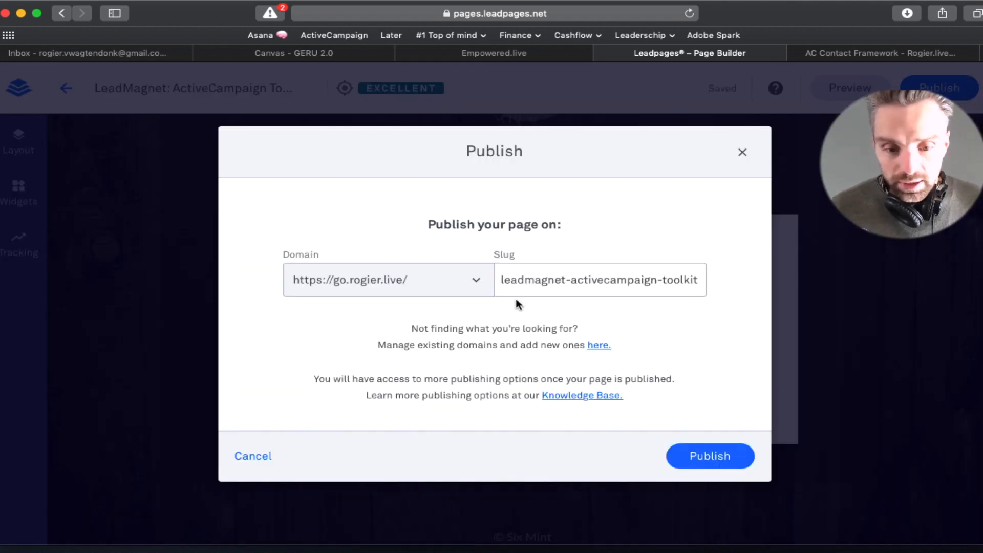
pyautogui.click(722, 459)
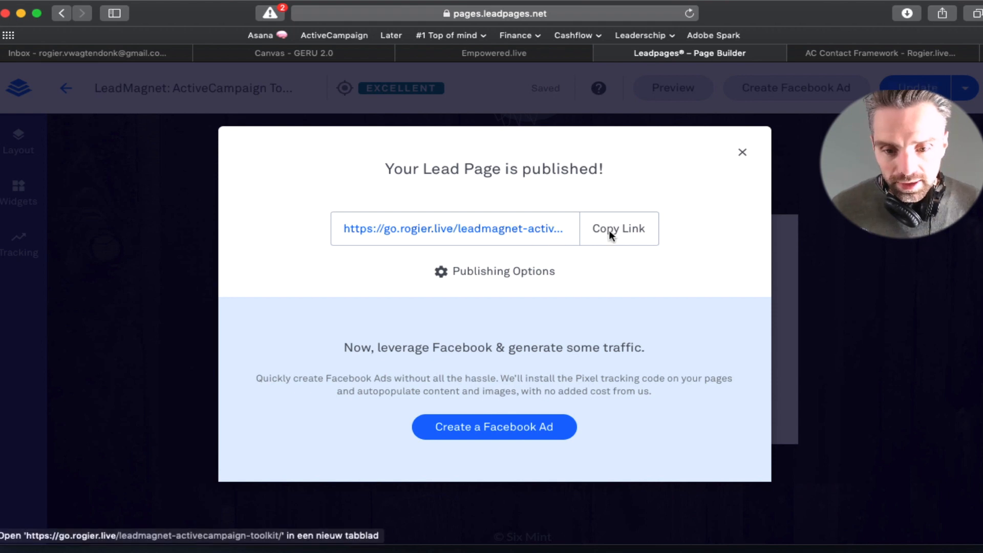
pyautogui.click(518, 236)
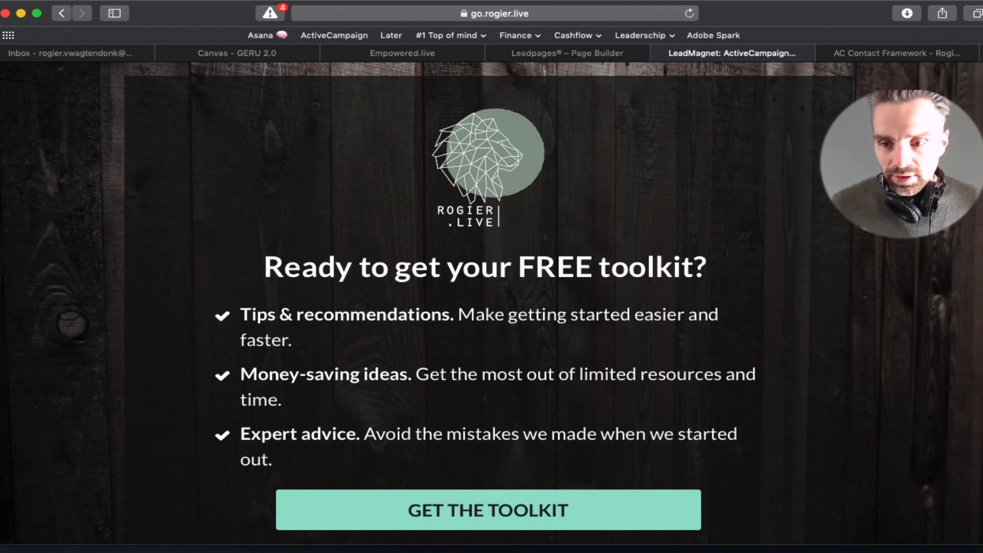
# Step: Check the live page's toolkit headline and open its opt-in form
pyautogui.scroll(-1, 488, 303)
pyautogui.scroll(1, 488, 303)
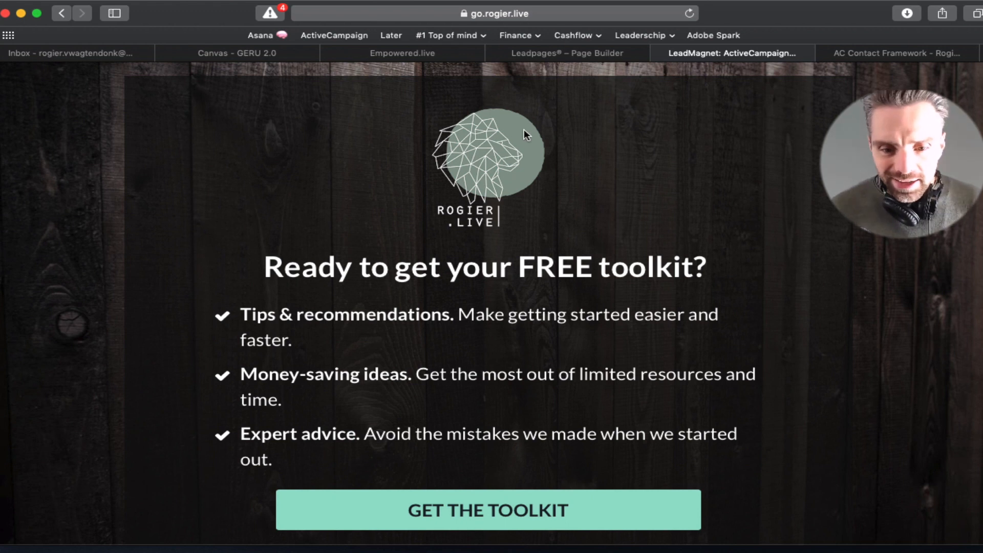
pyautogui.tripleClick(401, 270)
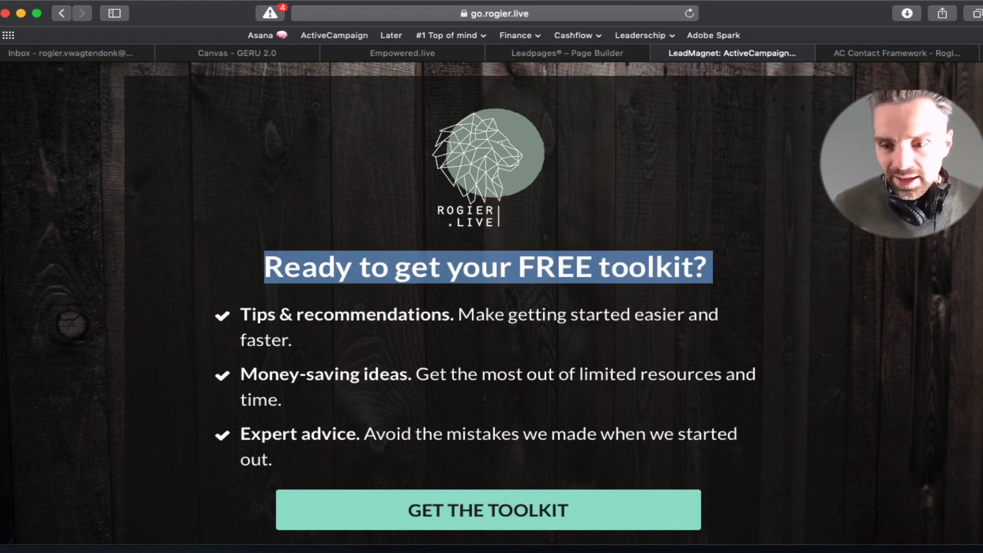
pyautogui.scroll(-3, 881, 314)
pyautogui.click(514, 430)
# Step: Submit a test signup with a first name and e-mail address, then return to ActiveCampaign
pyautogui.click(450, 281)
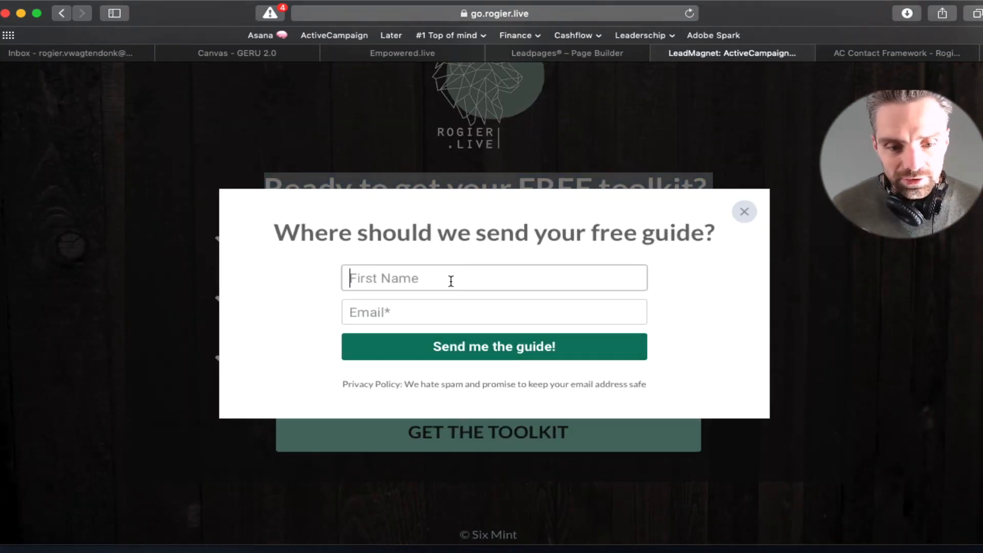
pyautogui.write('Rogier')
pyautogui.press('Tab')
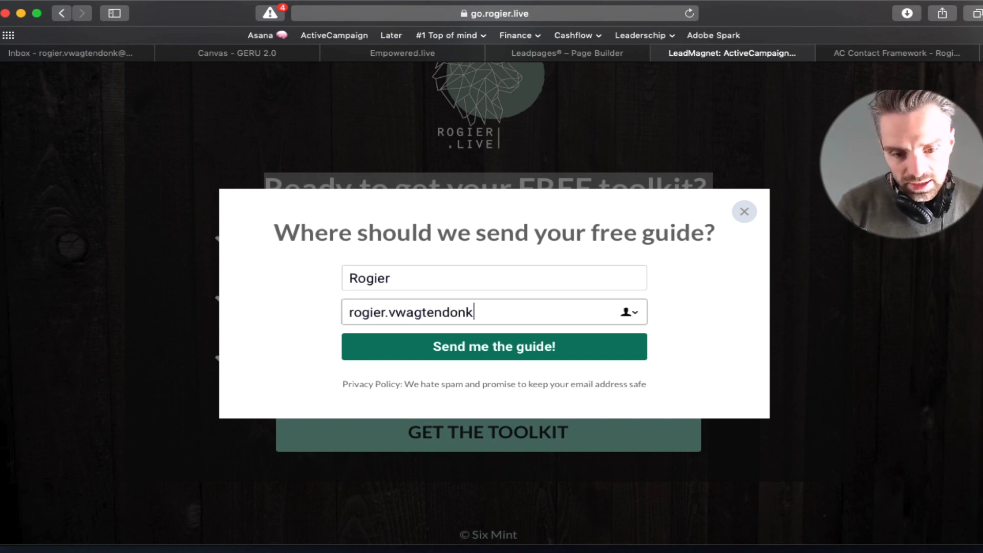
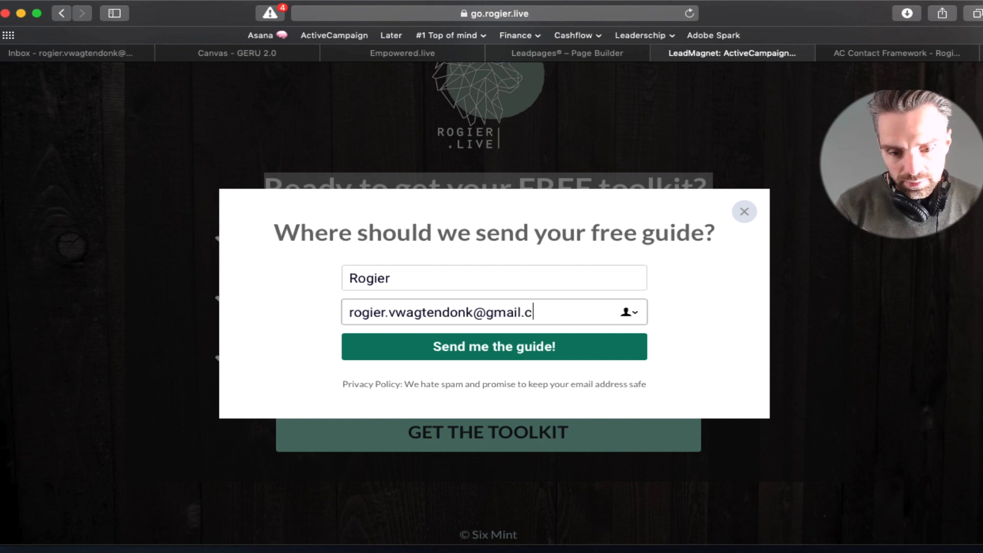
pyautogui.click(519, 356)
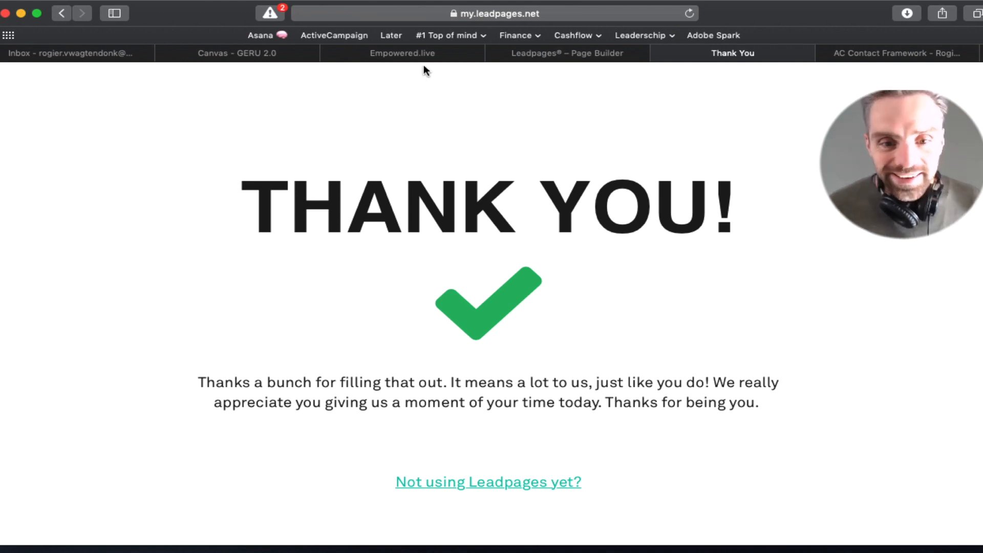
pyautogui.click(431, 55)
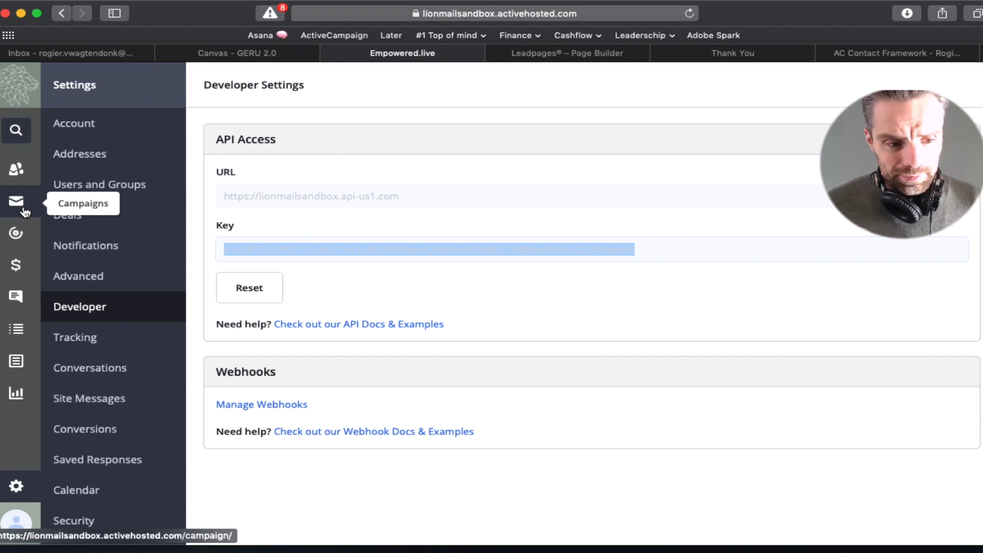
# Step: Open the form's automation in ActiveCampaign and view the contacts enrolled in it
pyautogui.click(17, 235)
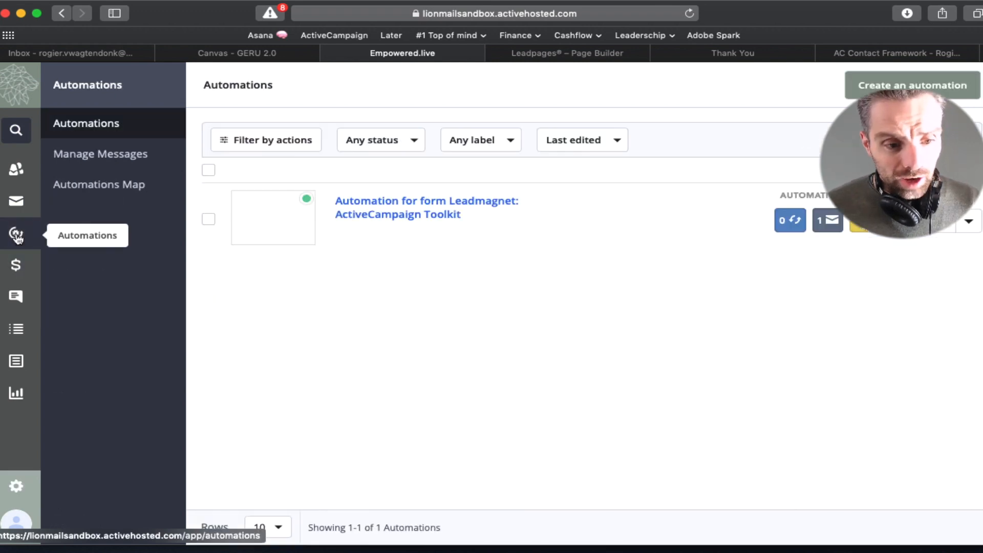
pyautogui.click(431, 215)
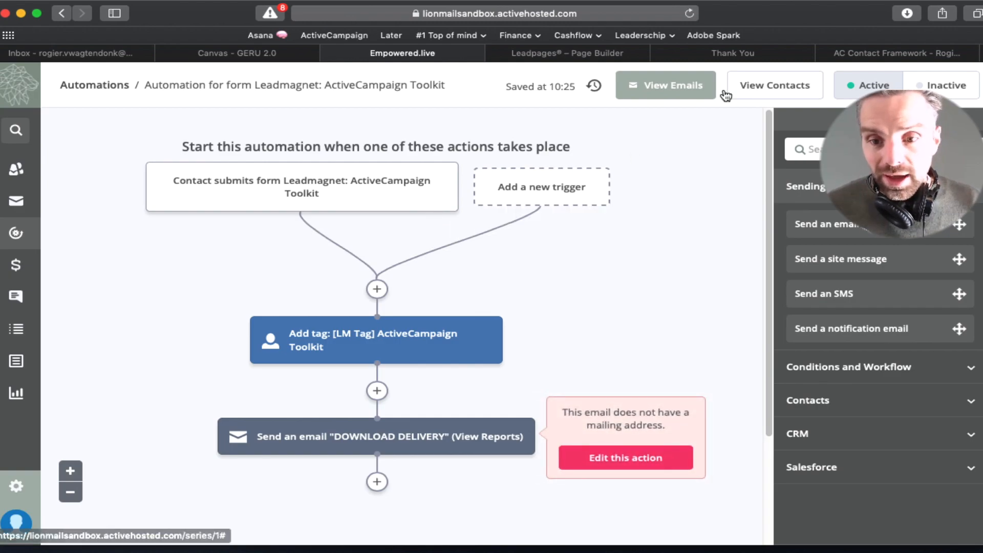
pyautogui.click(758, 89)
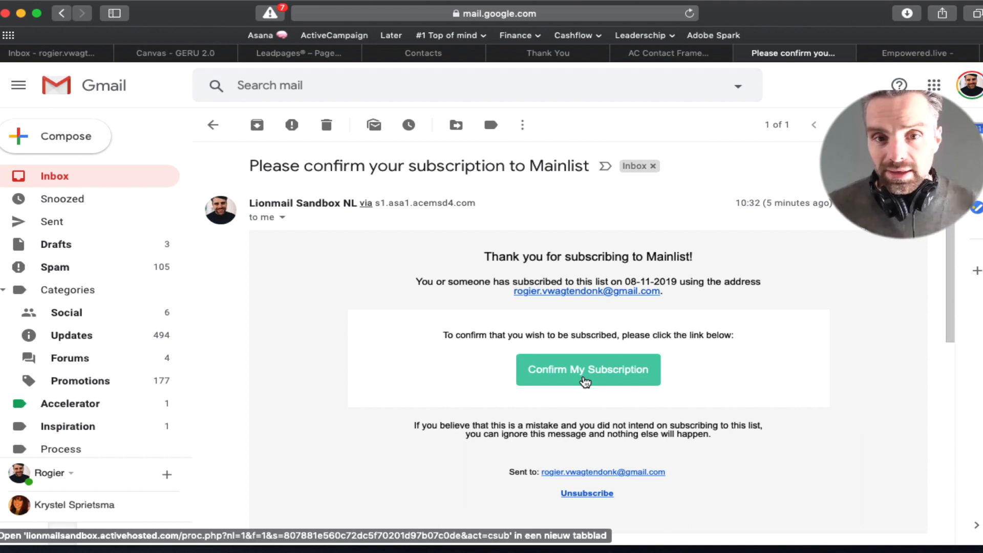
# Step: Confirm the subscription from the e-mail, check the 'Thanks for signing up!' page, and return to Contacts
pyautogui.keyDown('super'); pyautogui.click(583, 371); pyautogui.keyUp('super')
pyautogui.click(912, 56)
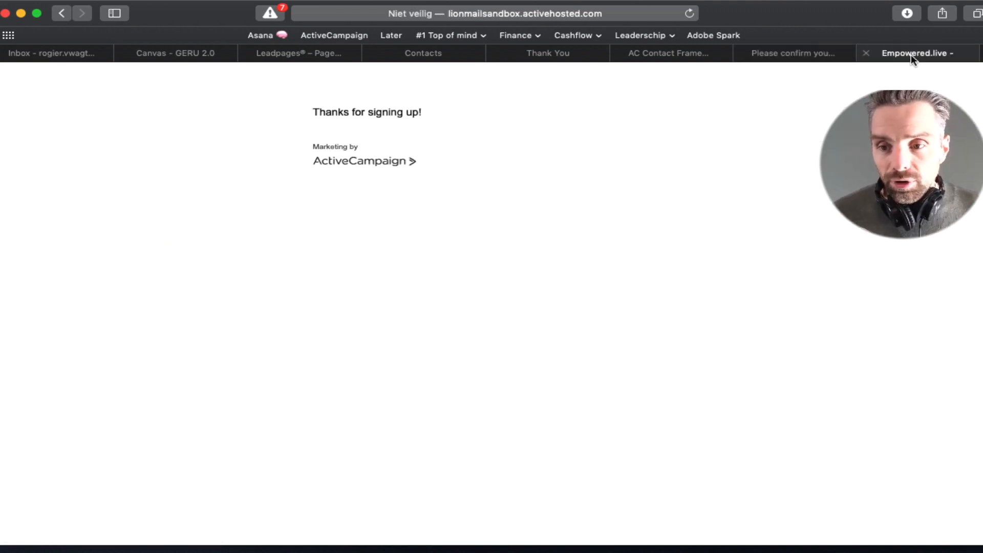
pyautogui.moveTo(306, 111); pyautogui.dragTo(498, 121)
pyautogui.click(498, 121)
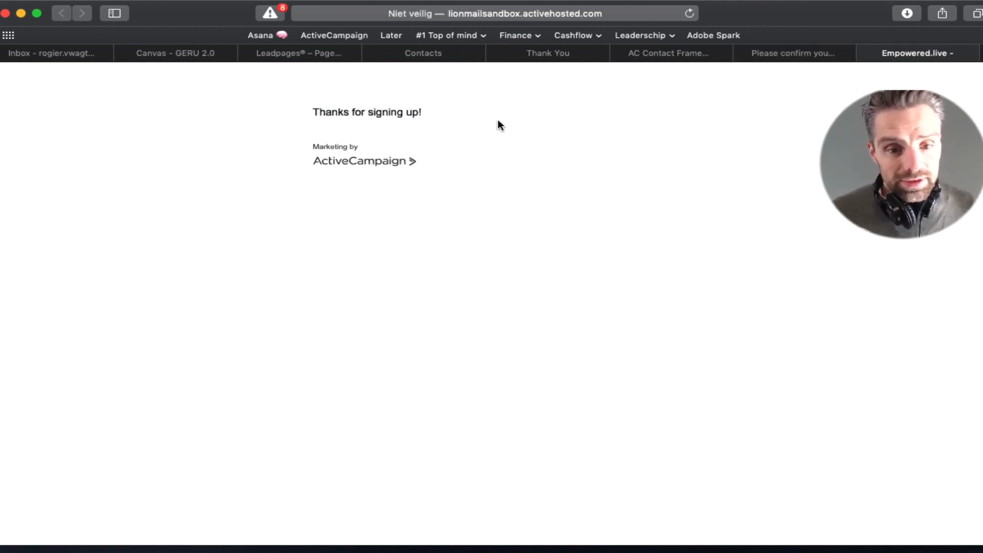
pyautogui.click(319, 54)
pyautogui.click(424, 54)
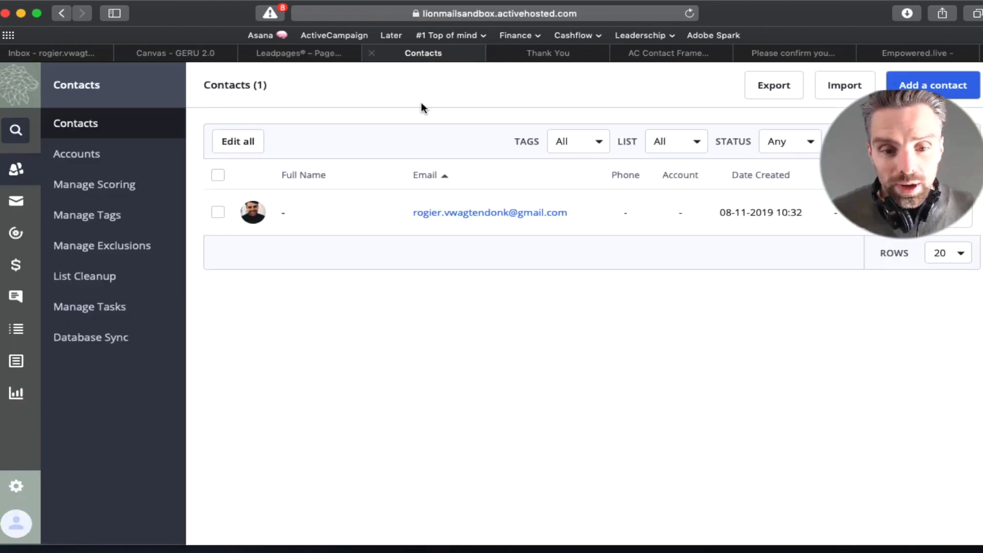
# Step: From the test contact's record, open its 'Completed automation' activity and the linked Leadmagnet form automation
pyautogui.click(463, 214)
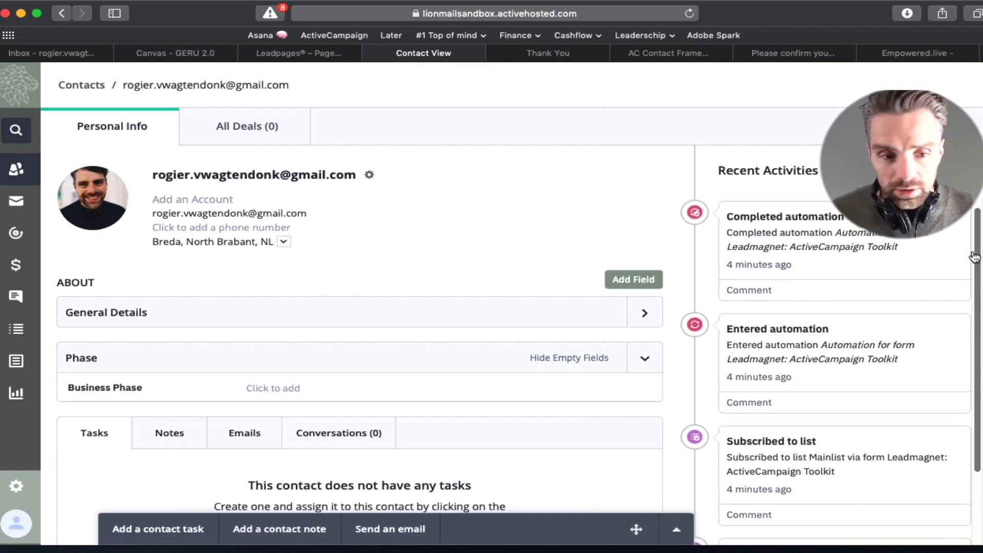
pyautogui.scroll(-3, 877, 275)
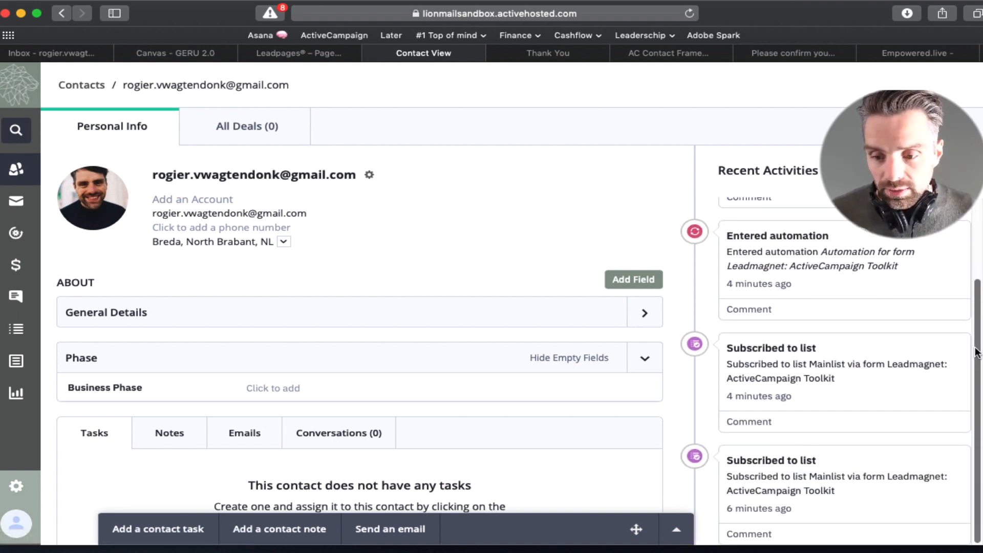
pyautogui.moveTo(975, 353); pyautogui.dragTo(978, 302)
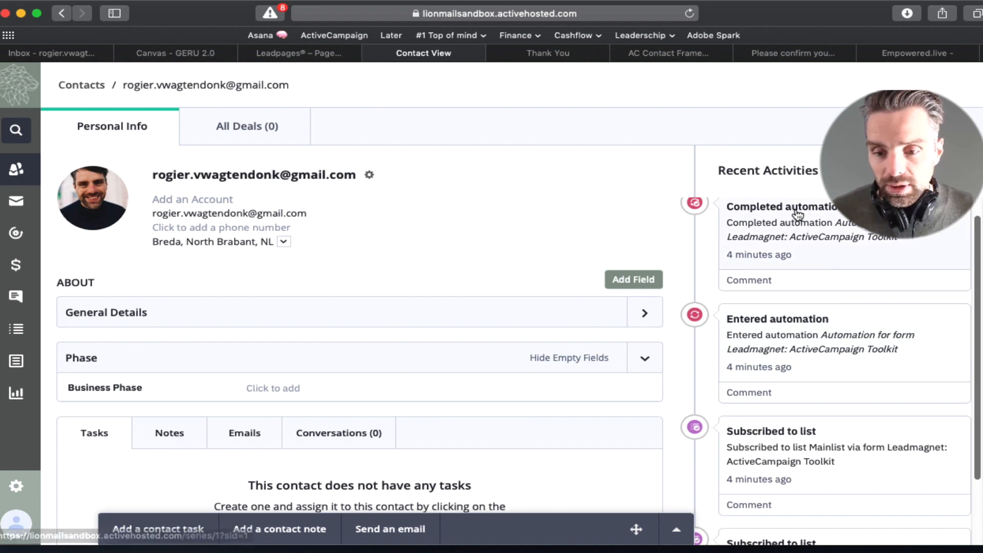
pyautogui.click(866, 235)
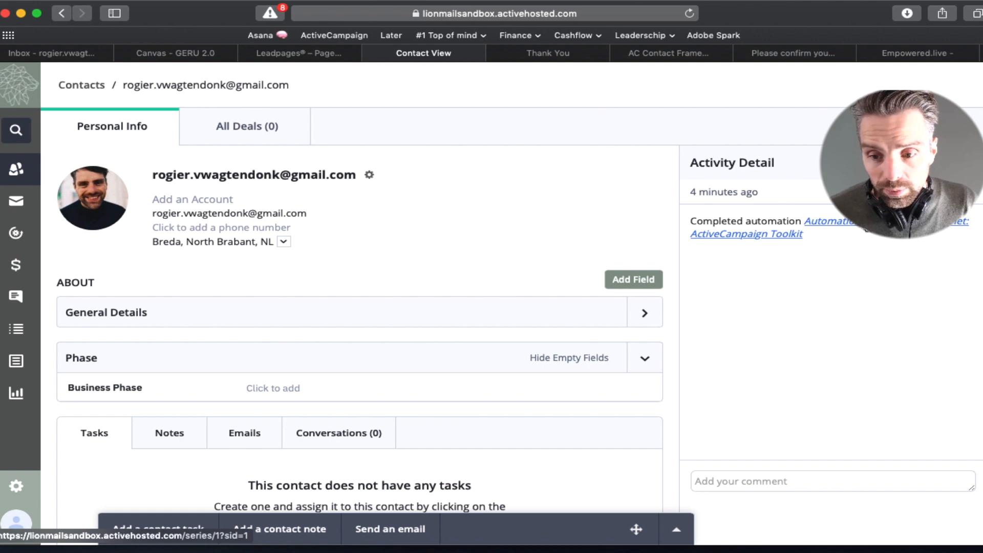
pyautogui.click(865, 231)
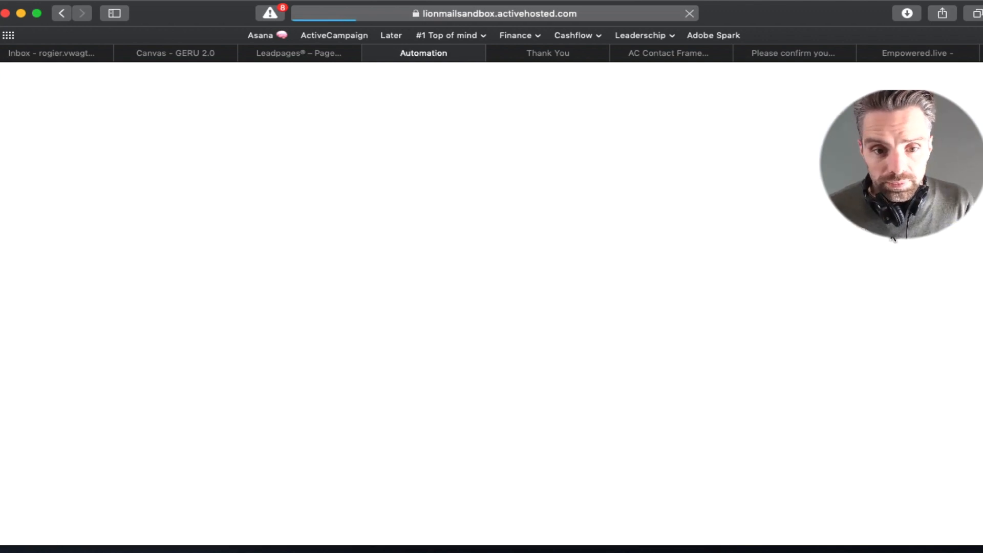